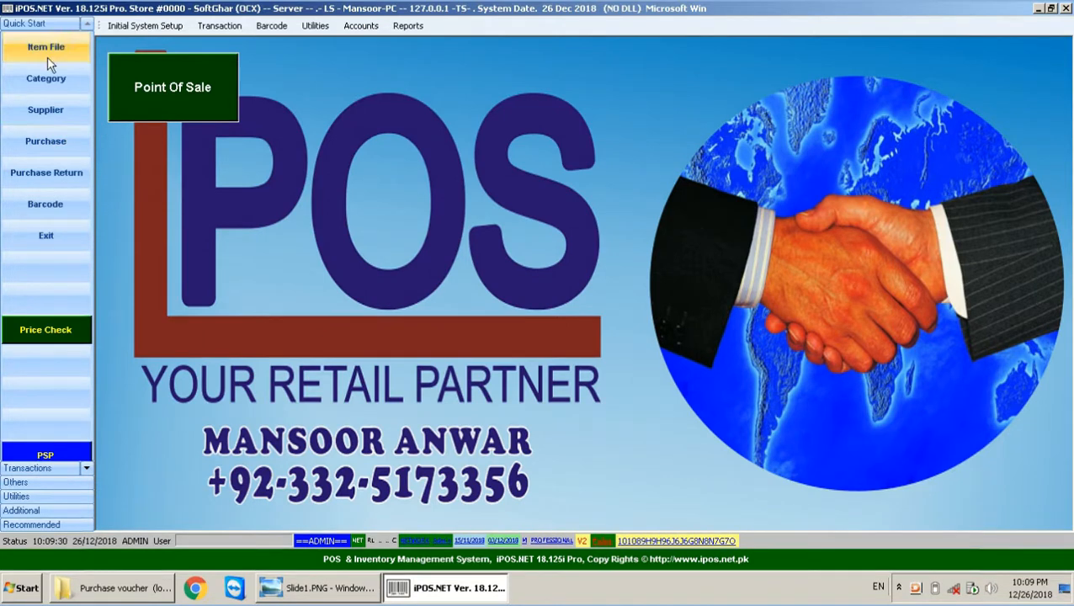
Browse the item categories MILKS, PULSES and OIL & GHEE, then close the category list
left_click(58, 83)
left_click(496, 379)
left_click(497, 363)
left_click(497, 346)
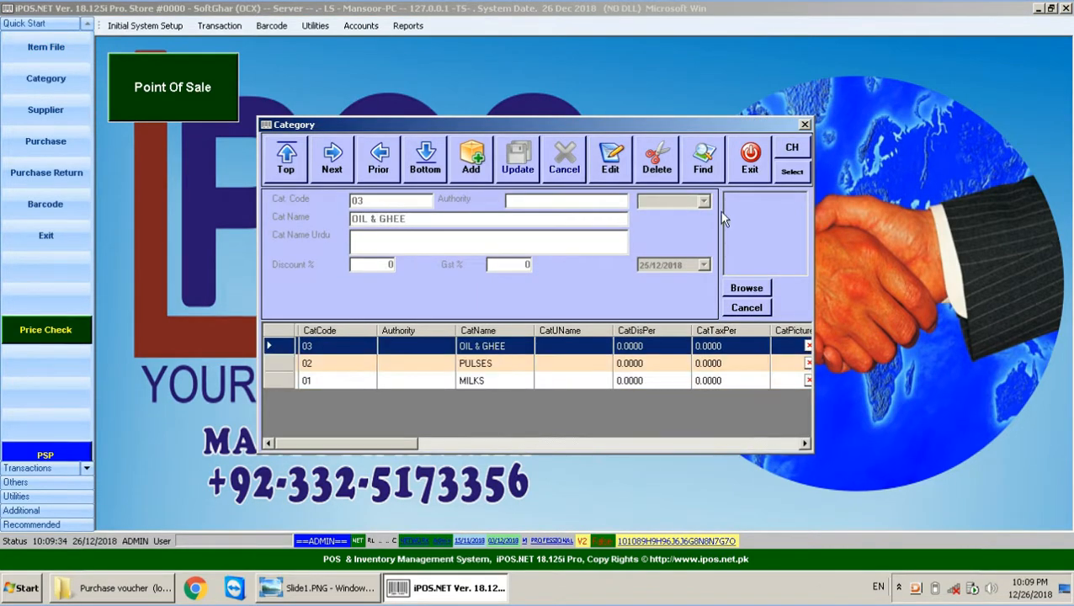
left_click(749, 158)
Review the item file (DALDA GHEE 5 KG, TANG SACHE 50GM, COMBO SALE 1, DAAL MASH 1 KG), close it, and open the utilities menu
left_click(34, 48)
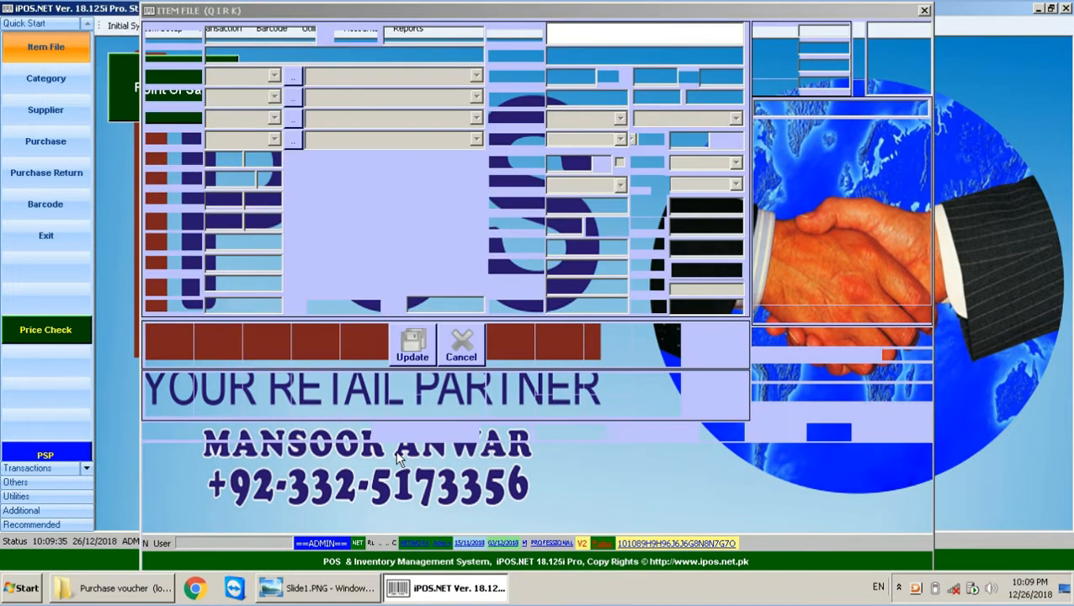
left_click(516, 506)
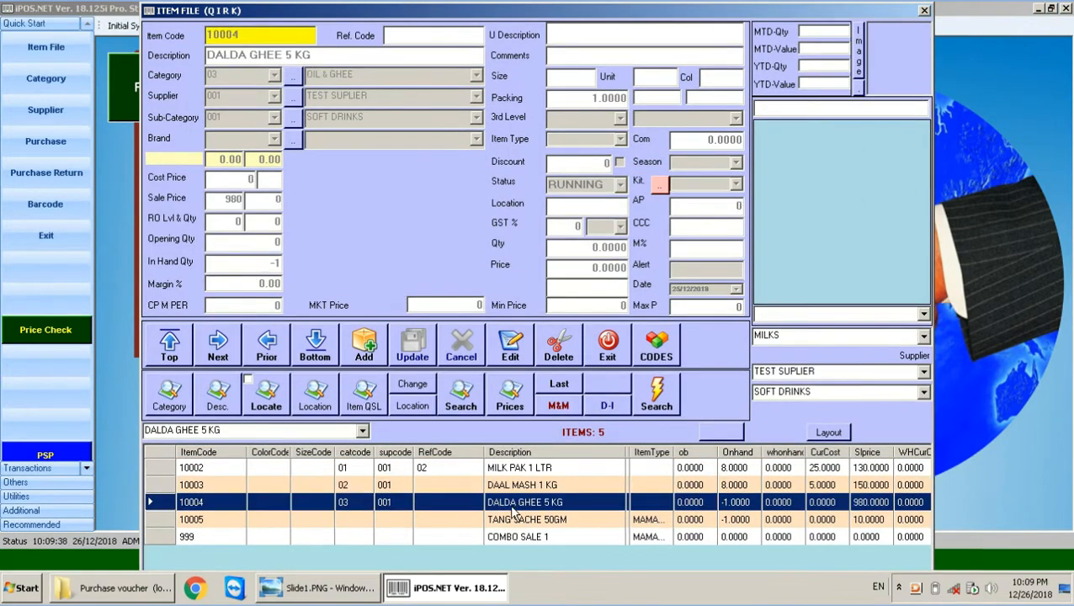
left_click(514, 522)
left_click(514, 539)
left_click(516, 519)
left_click(517, 485)
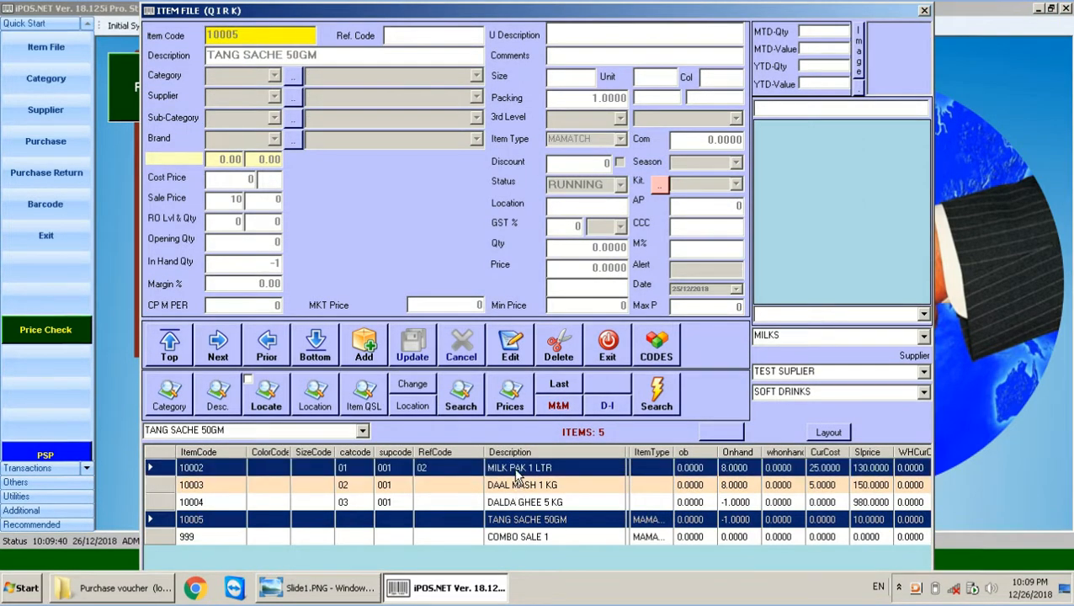
left_click(603, 351)
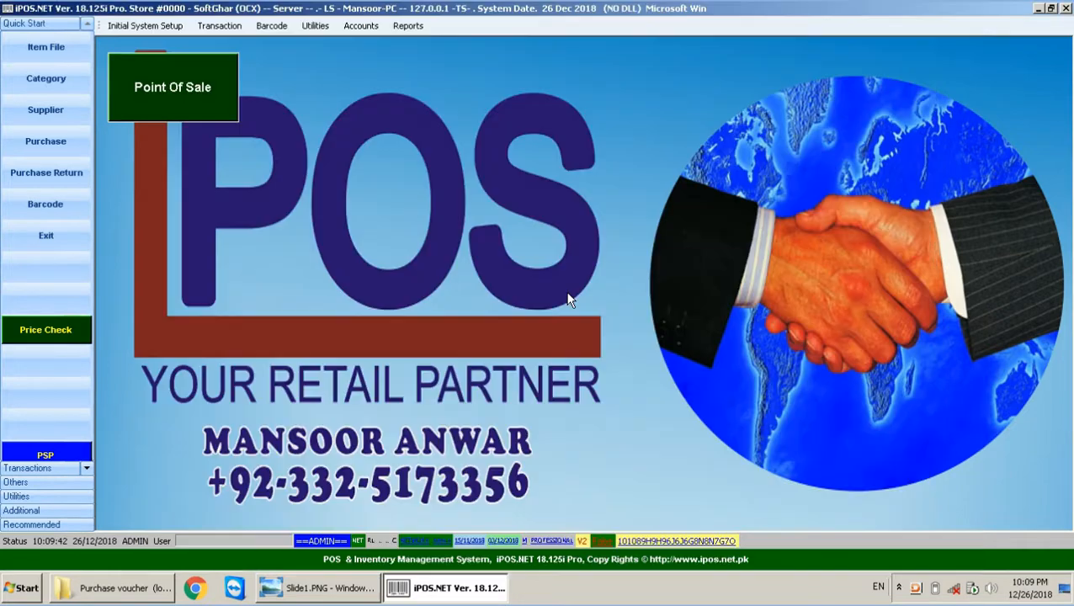
left_click(327, 26)
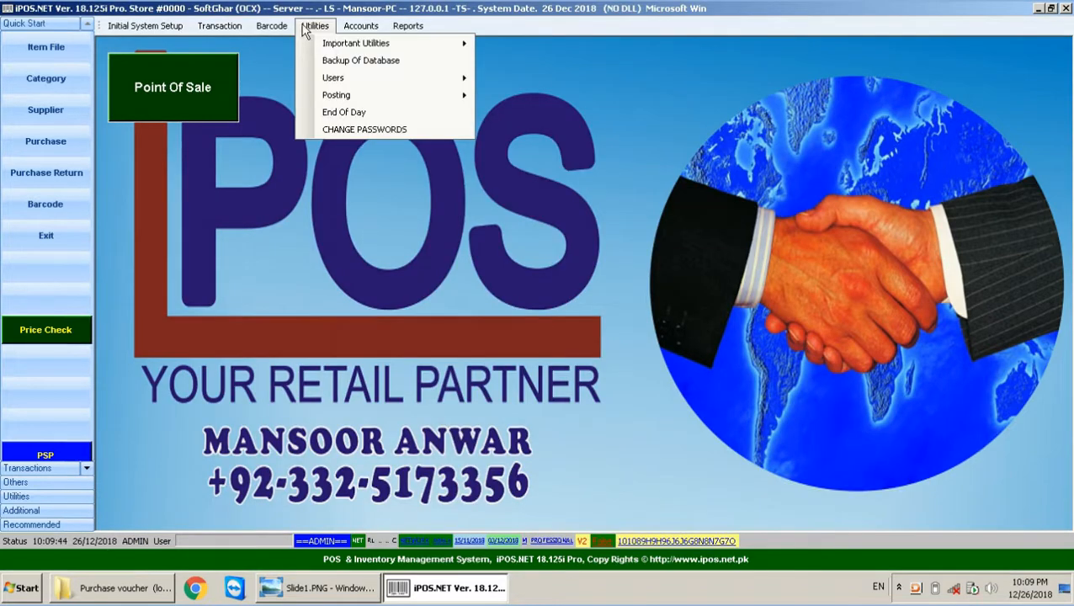
mouse_move(271, 27)
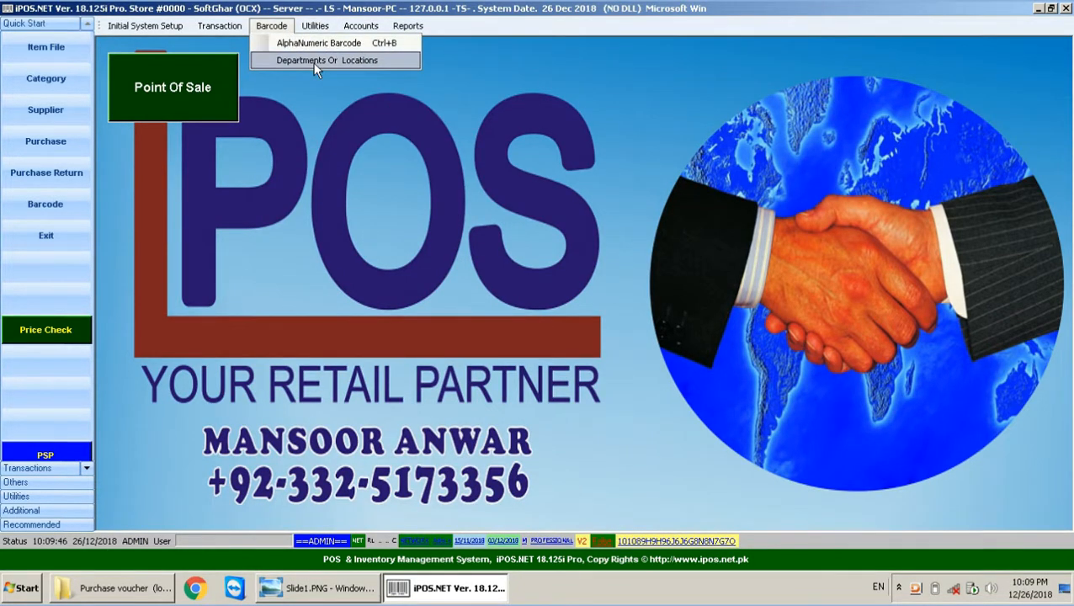
Open Departments Or Locations and view the SHOP and G1 location records
left_click(346, 62)
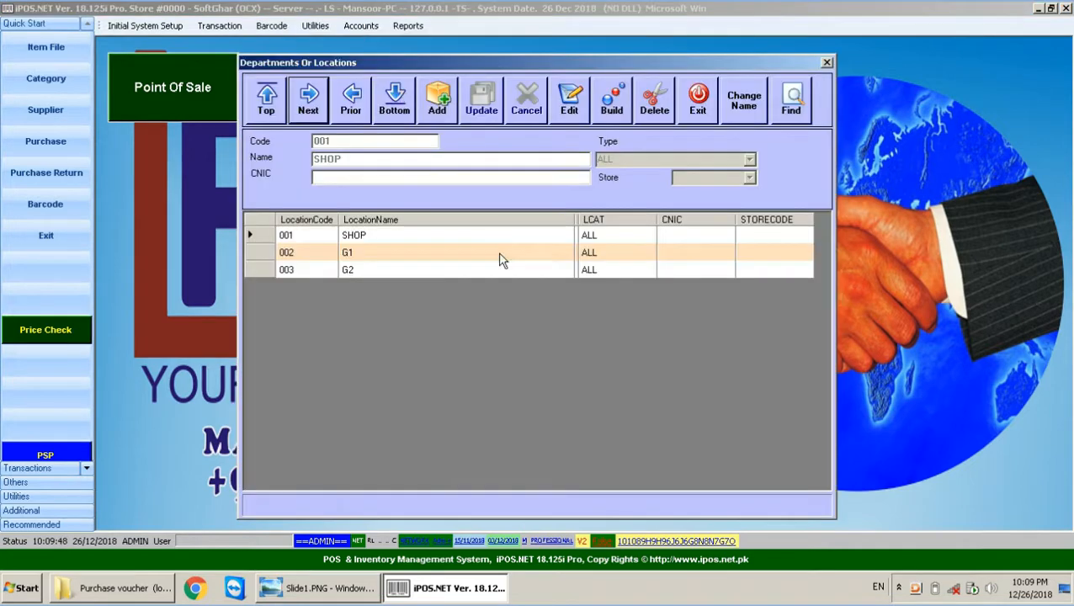
left_click(397, 235)
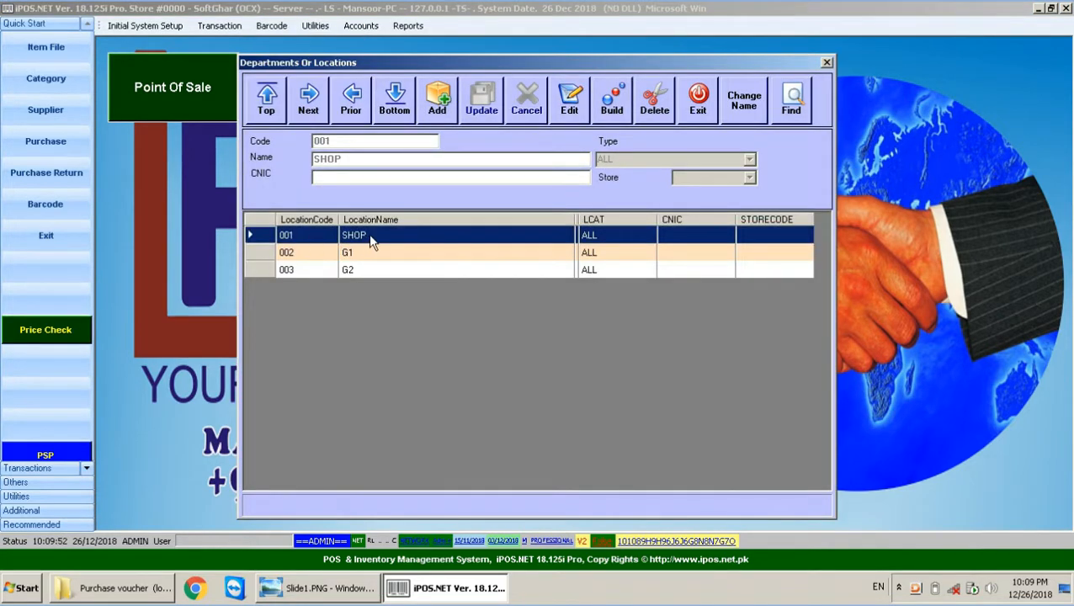
left_click(290, 255)
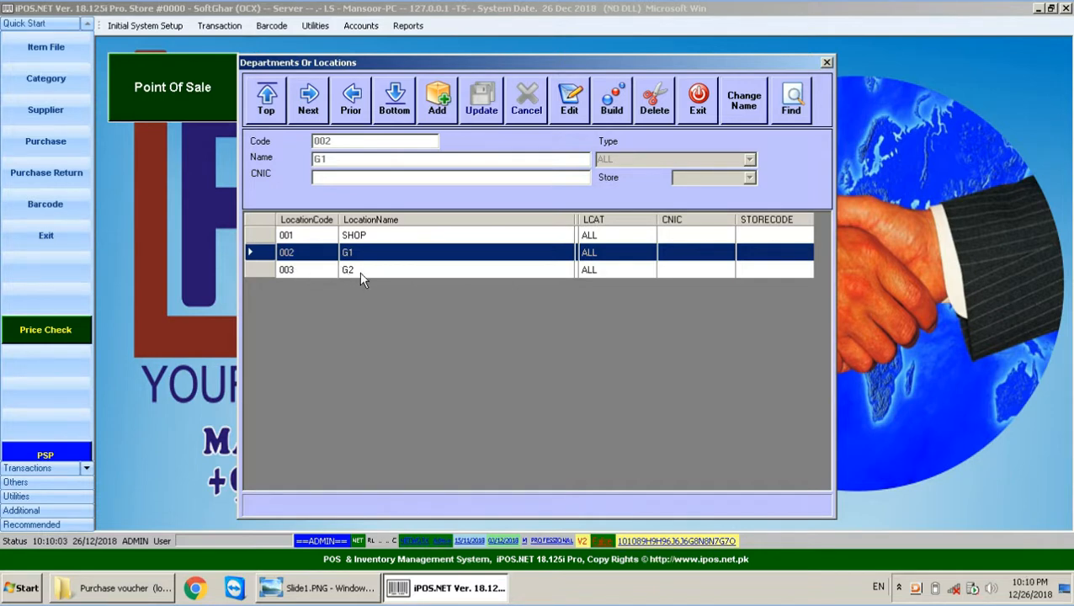
Start a draft location named FSDF456464, clear and cancel it, then close the locations list
left_click(436, 114)
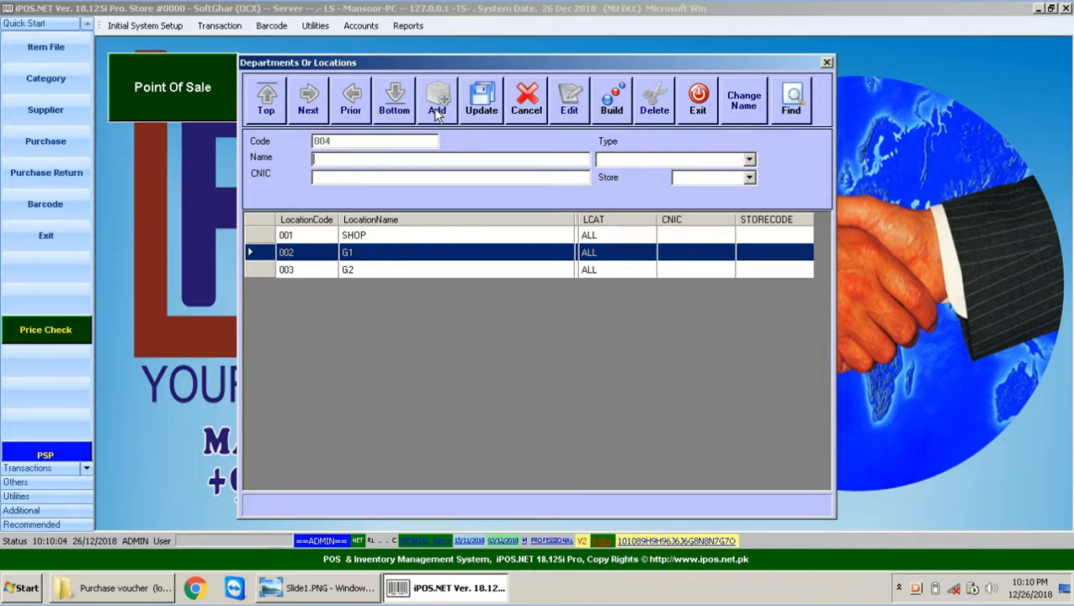
left_click(358, 160)
type("FSDF456464")
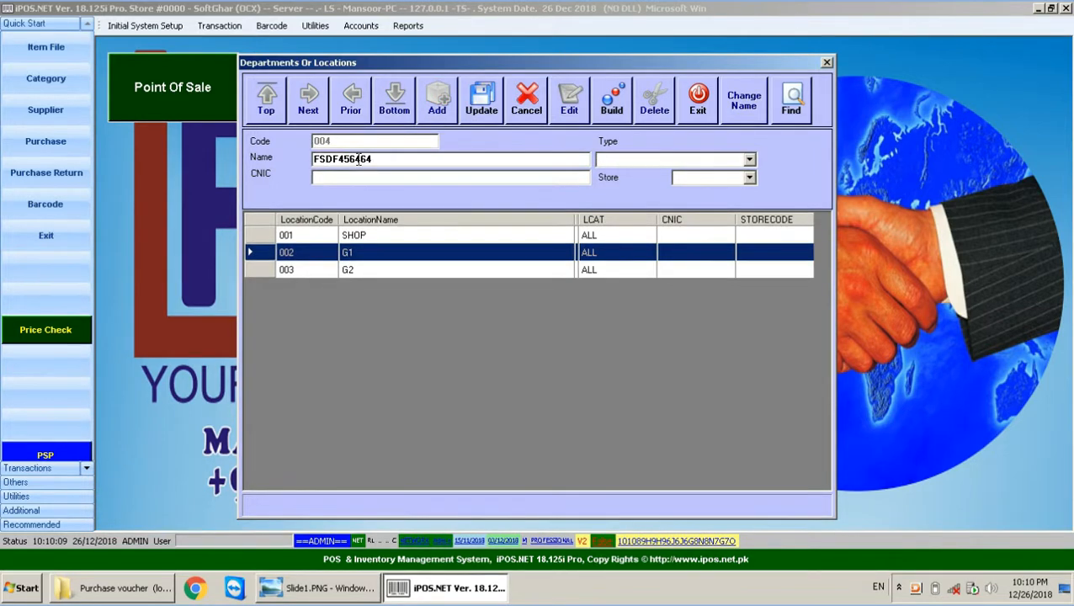
double_click(358, 160)
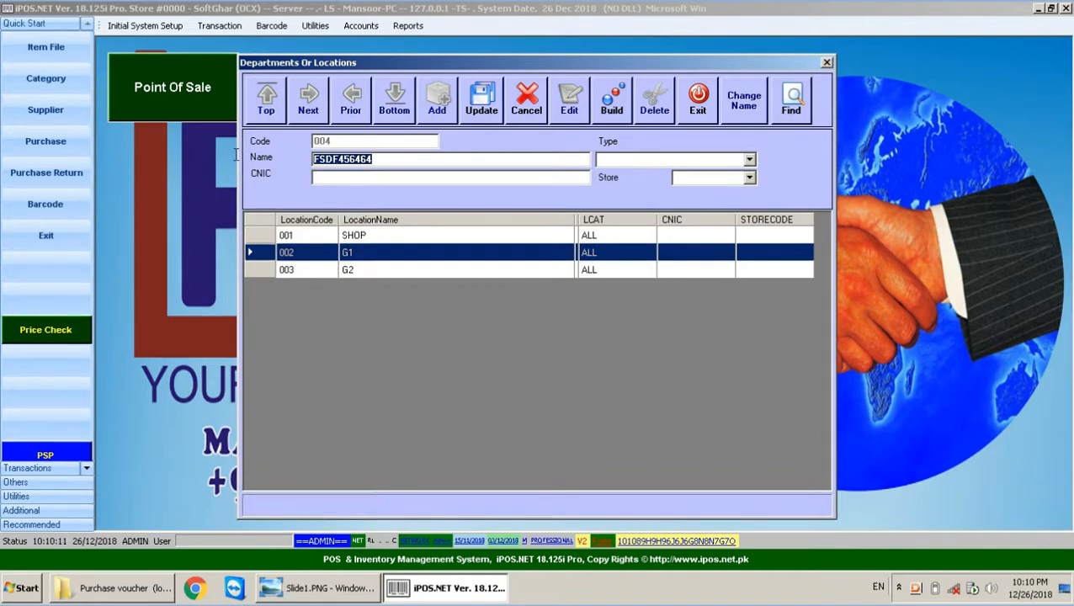
key("BackSpace")
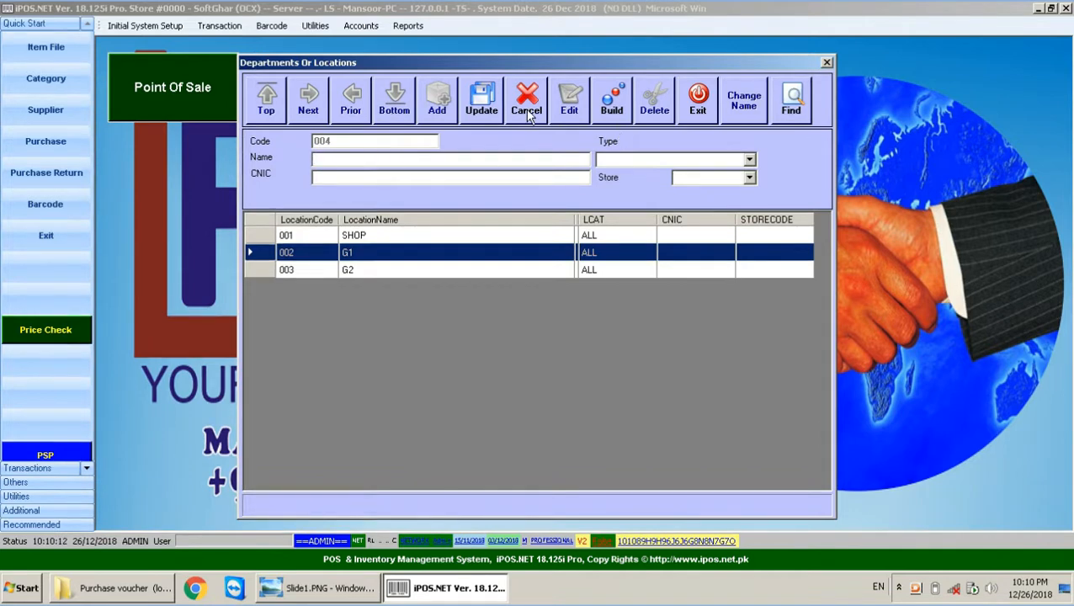
key("Escape")
left_click(699, 98)
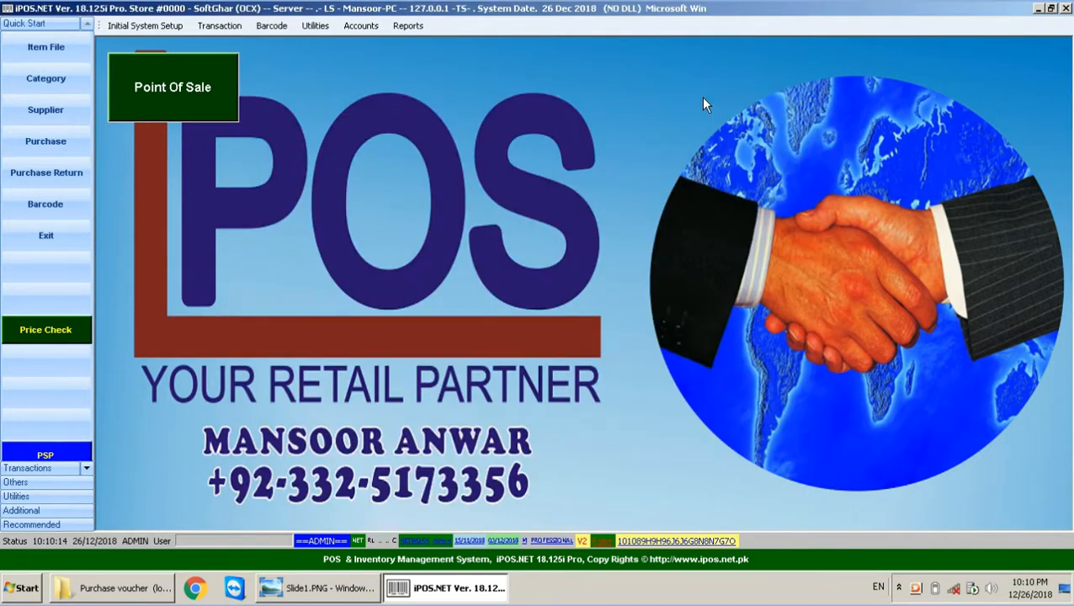
Browse the suppliers ADJUSTMENT, SS TRADERS and TEST SUPLIER, then open Stock Debit Note 001633
left_click(57, 115)
left_click(582, 436)
left_click(577, 403)
left_click(576, 425)
left_click(576, 437)
left_click(572, 421)
left_click(570, 403)
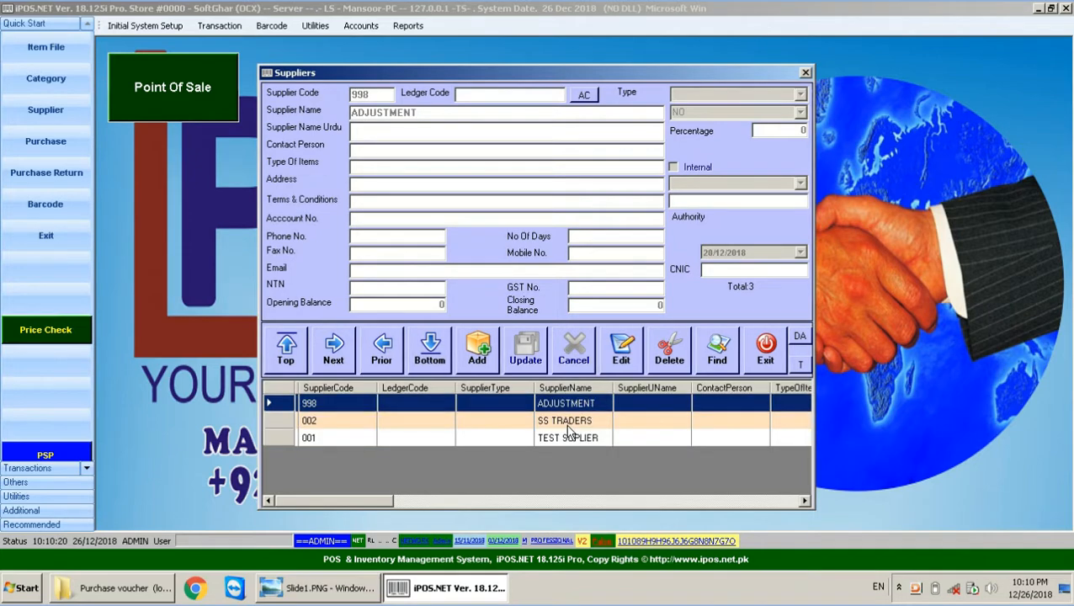
left_click(569, 439)
left_click(748, 363)
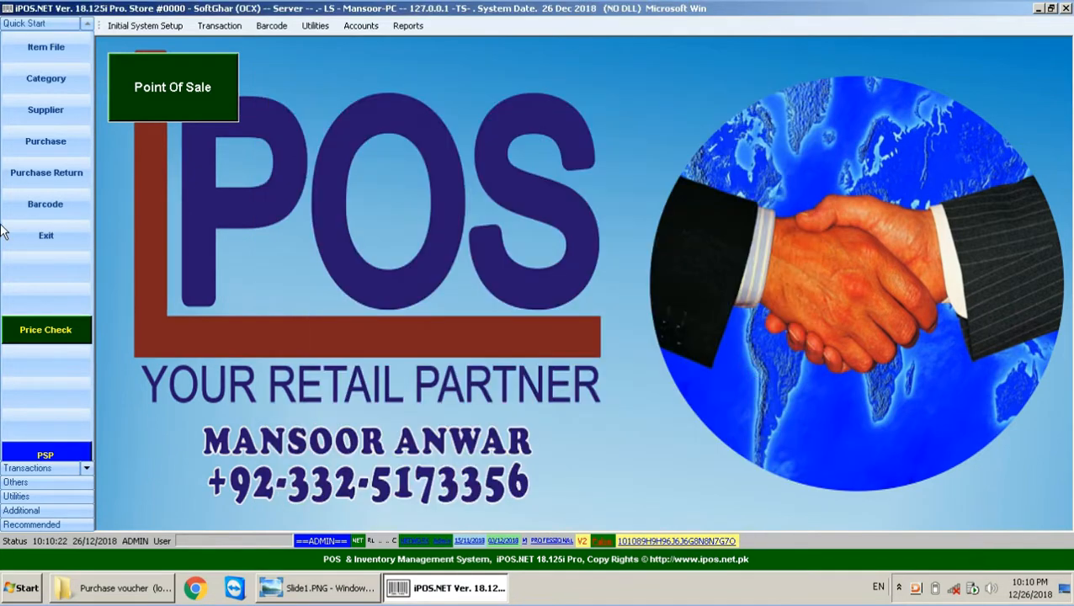
left_click(45, 145)
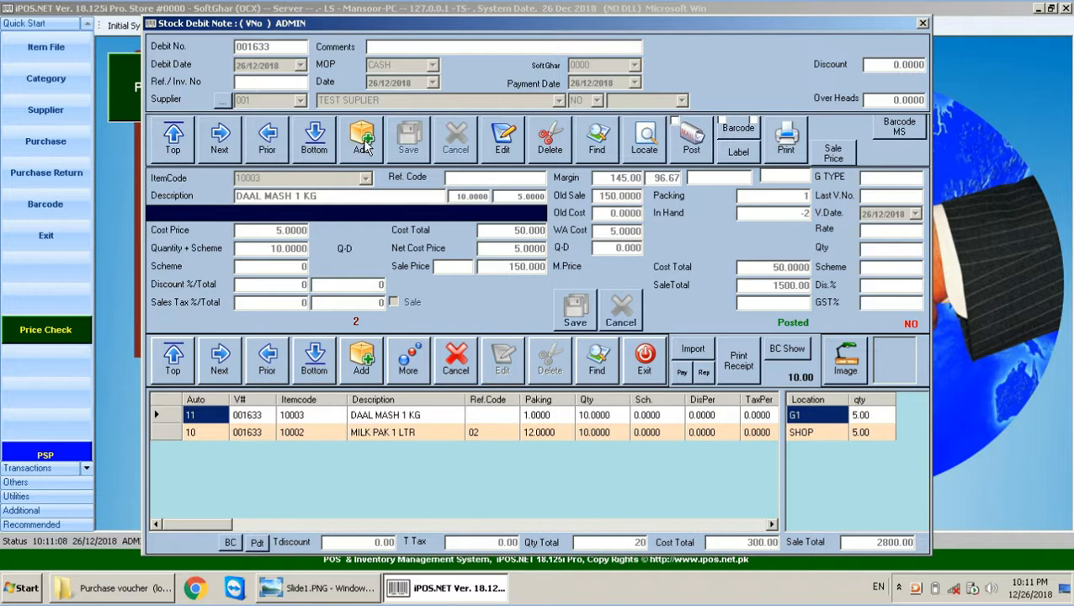
After three refused item-line attempts, start a blank debit note and show the header-section slide
left_click(368, 369)
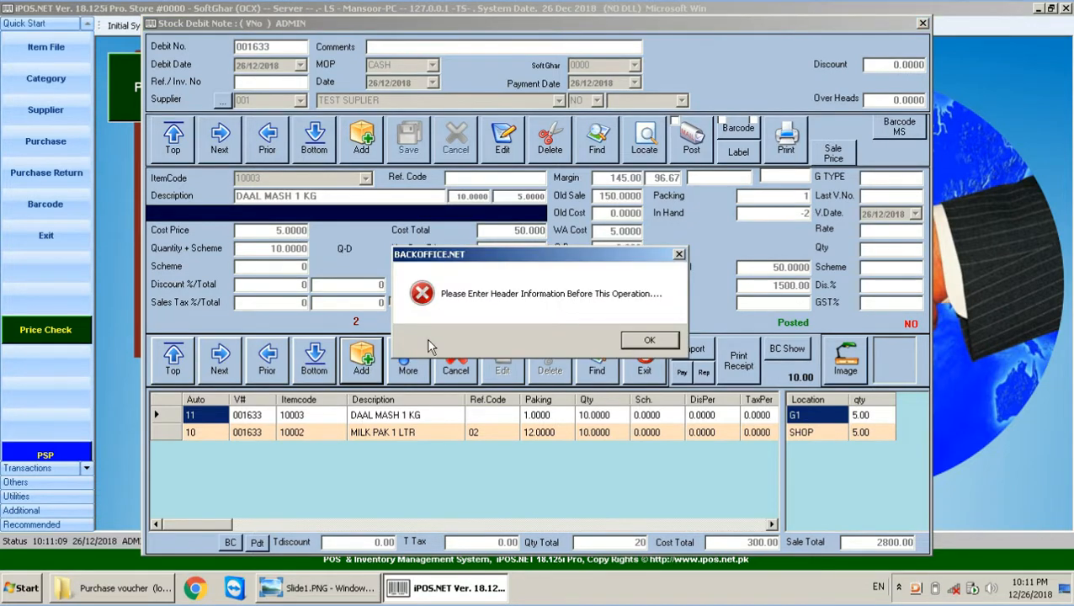
left_click(650, 340)
left_click(360, 362)
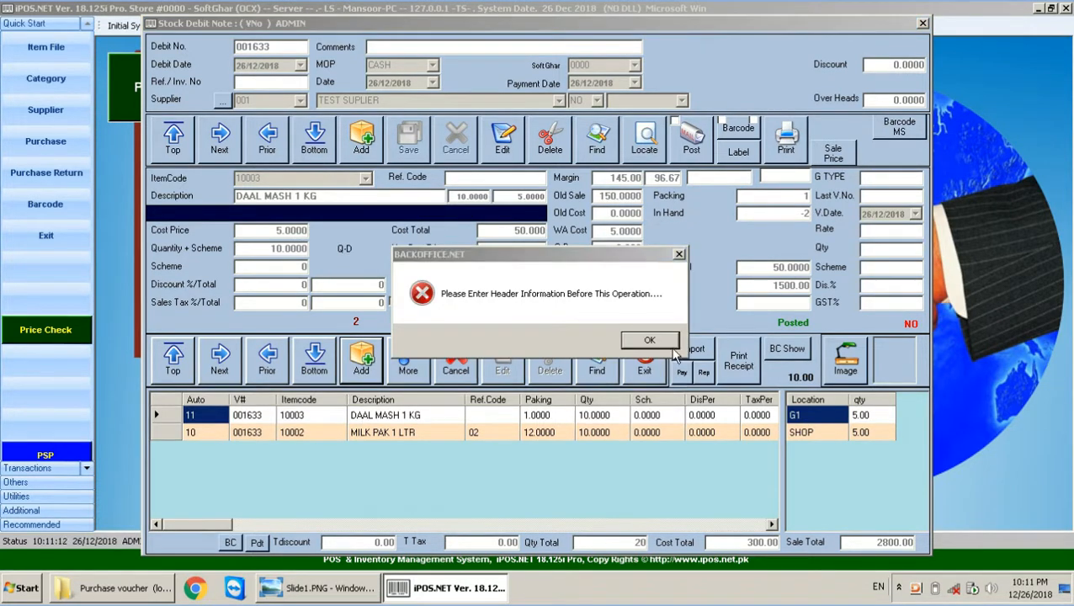
left_click(648, 340)
left_click(360, 364)
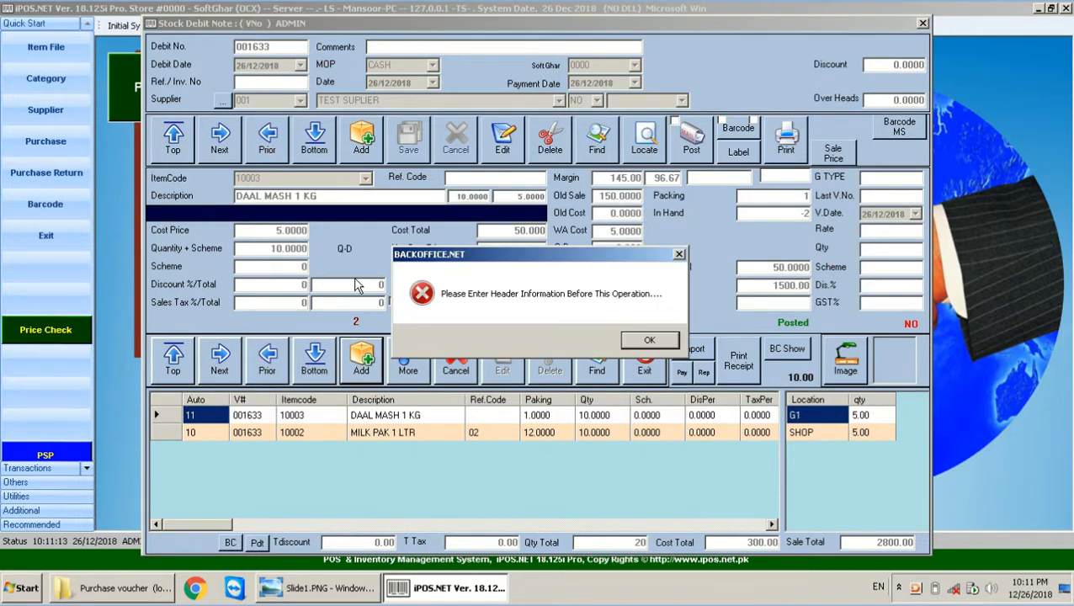
left_click(648, 339)
left_click(362, 147)
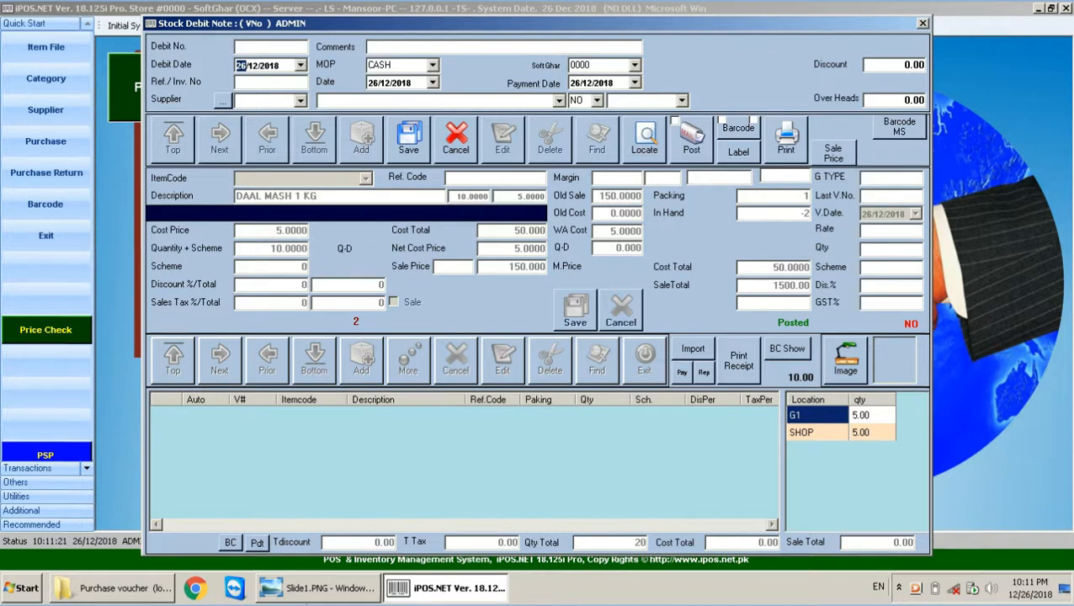
left_click(311, 590)
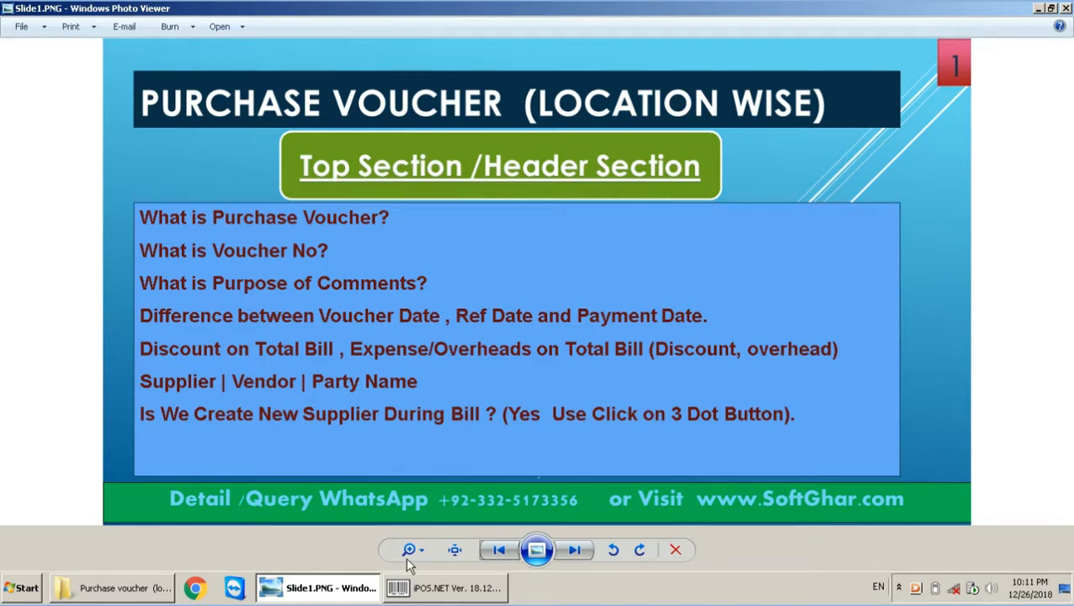
Alternate between the Purchase Voucher header-section slide and the blank Stock Debit Note, ending on iPOS.NET
left_click(446, 589)
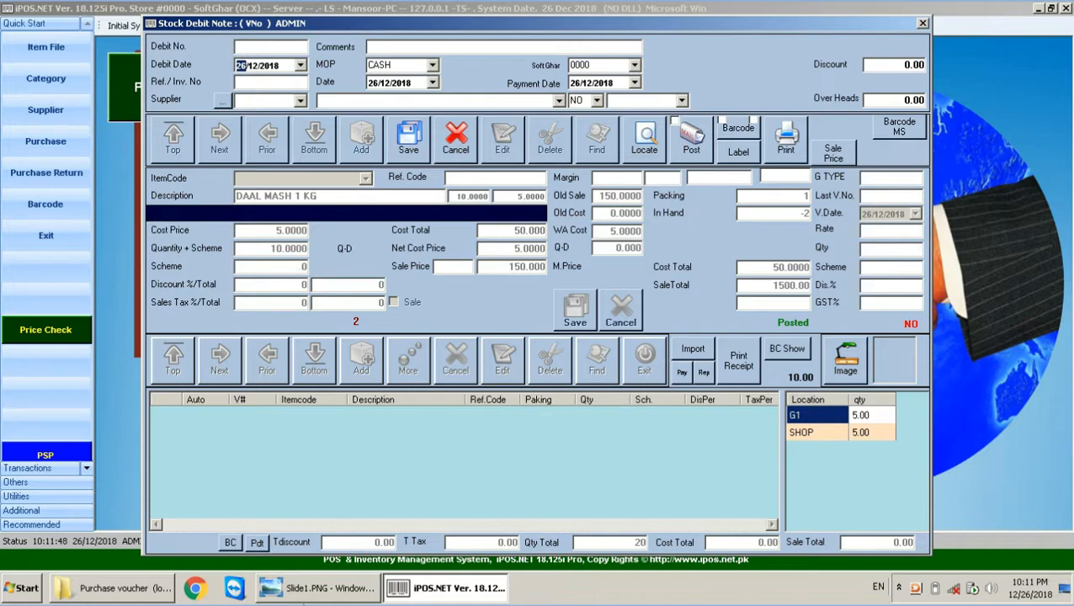
left_click(303, 592)
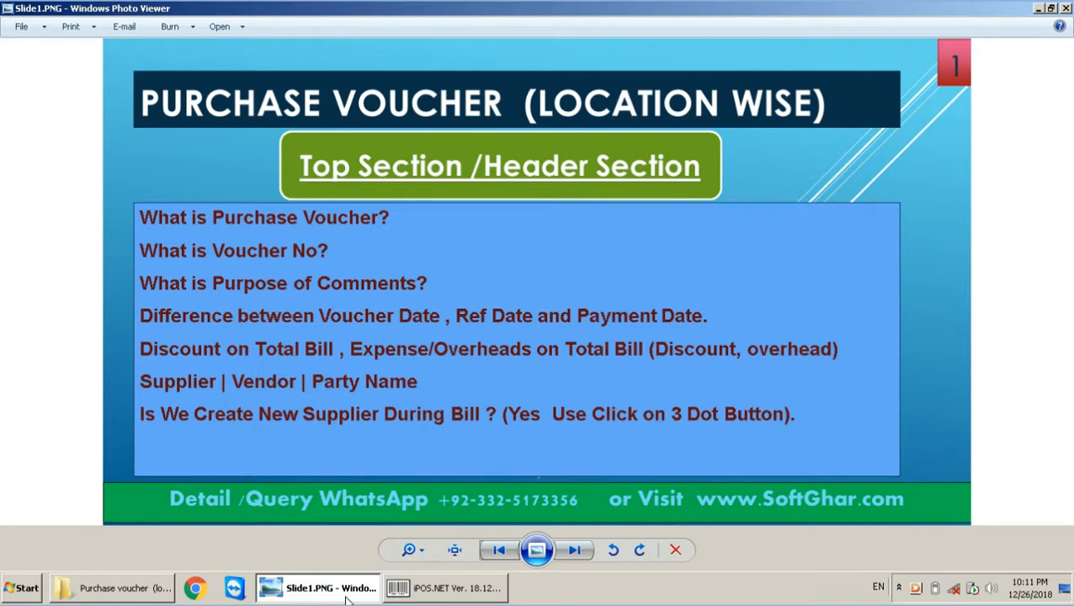
left_click(399, 593)
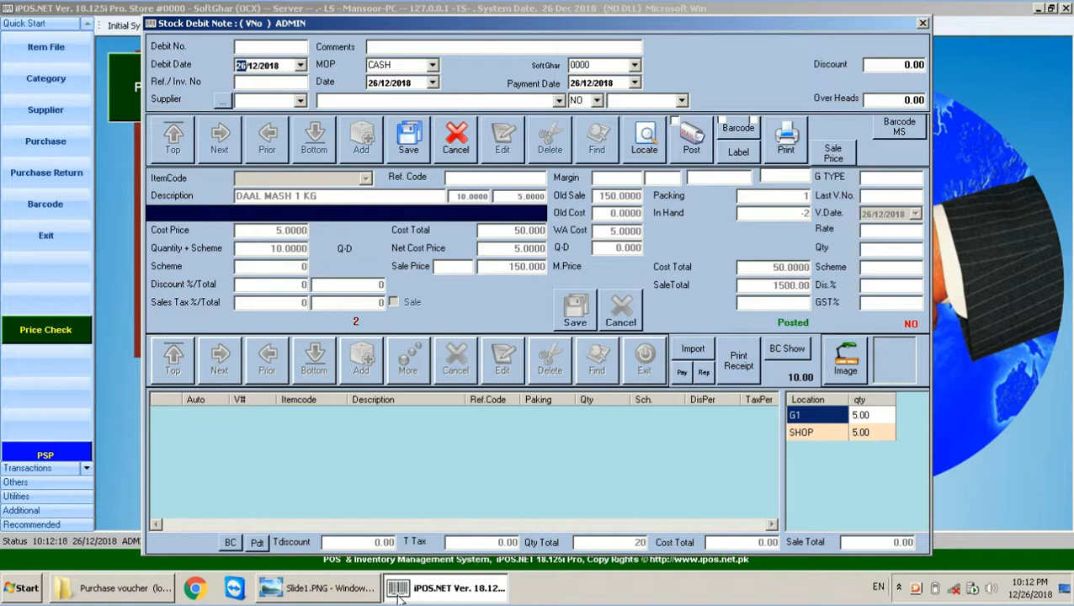
Bring the Slide1.PNG header-section slide in Photo Viewer to the front
left_click(331, 592)
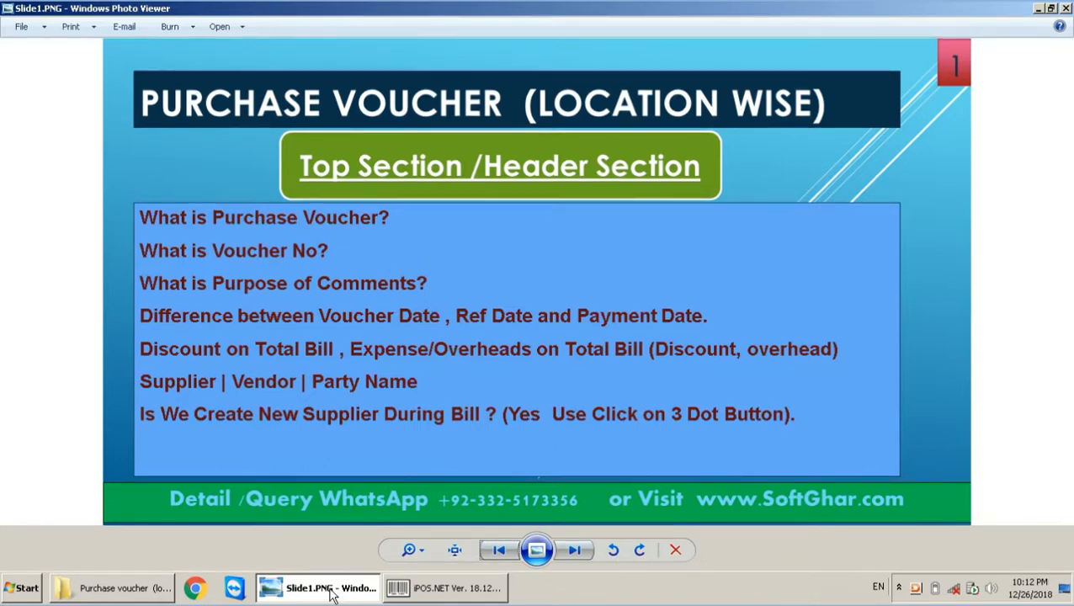
Bring the blank iPOS.NET Stock Debit Note back in front of the slide
left_click(444, 589)
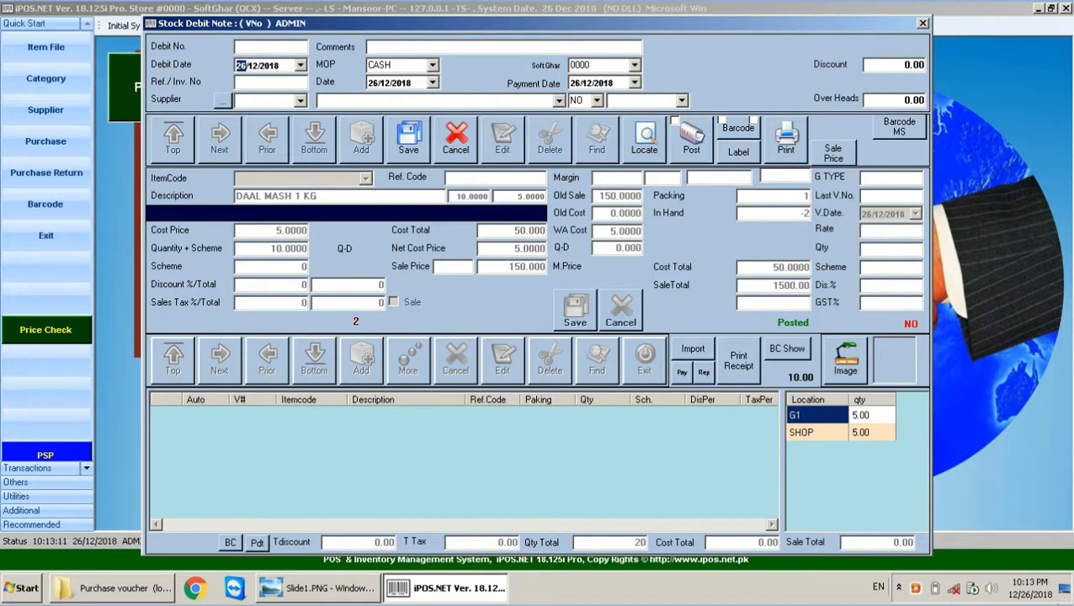
Show the MOP dropdown with its CASH and CREDIT options
mouse_move(1031, 594)
left_click(434, 67)
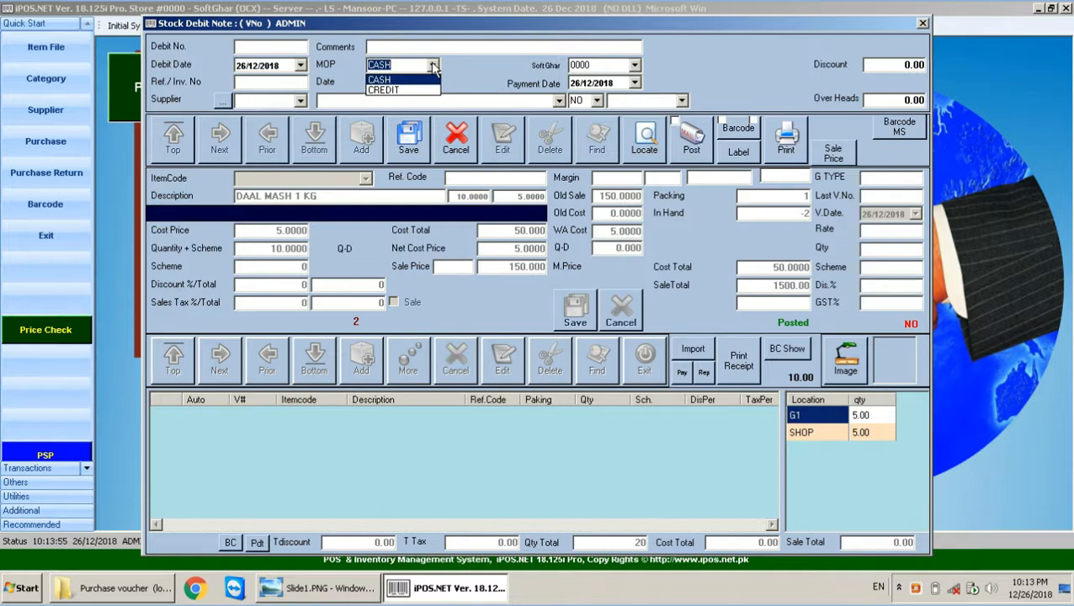
Keep CASH as the payment method and move to the voucher Date field
left_click(434, 66)
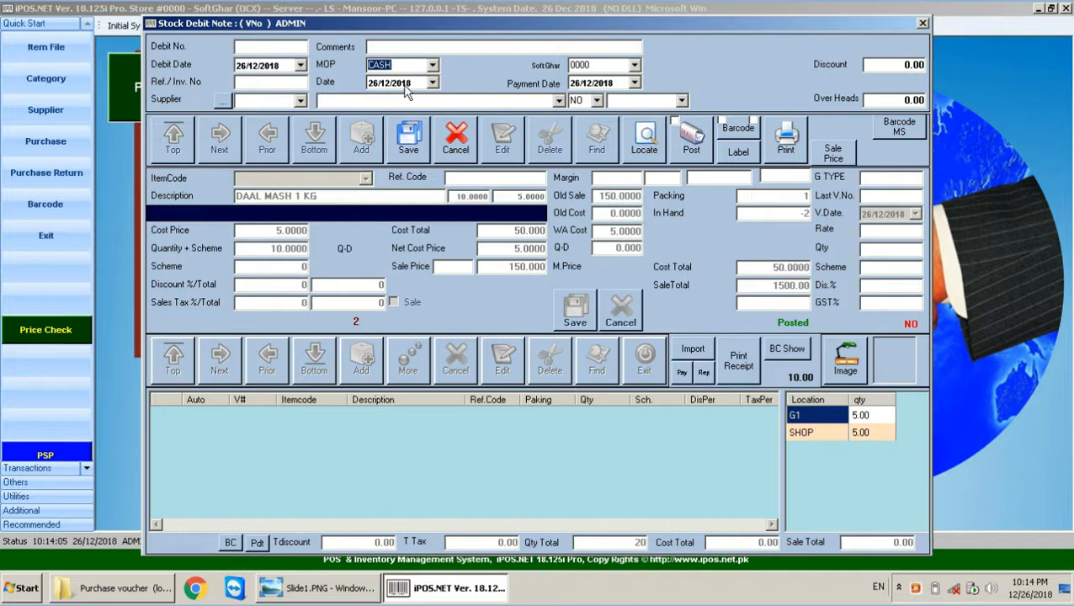
left_click(379, 85)
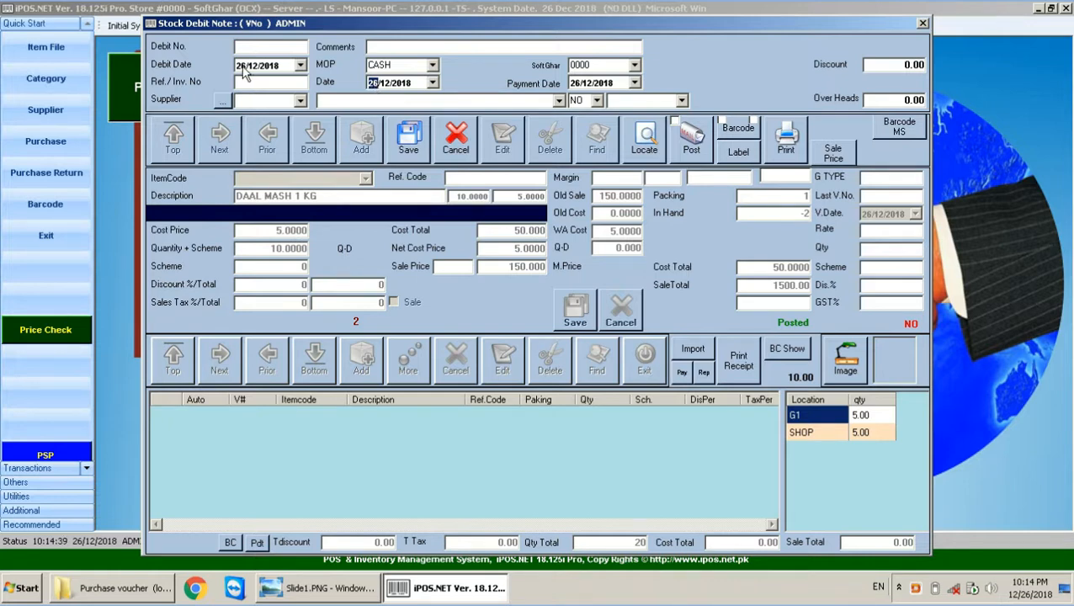
left_click(576, 83)
left_click(271, 83)
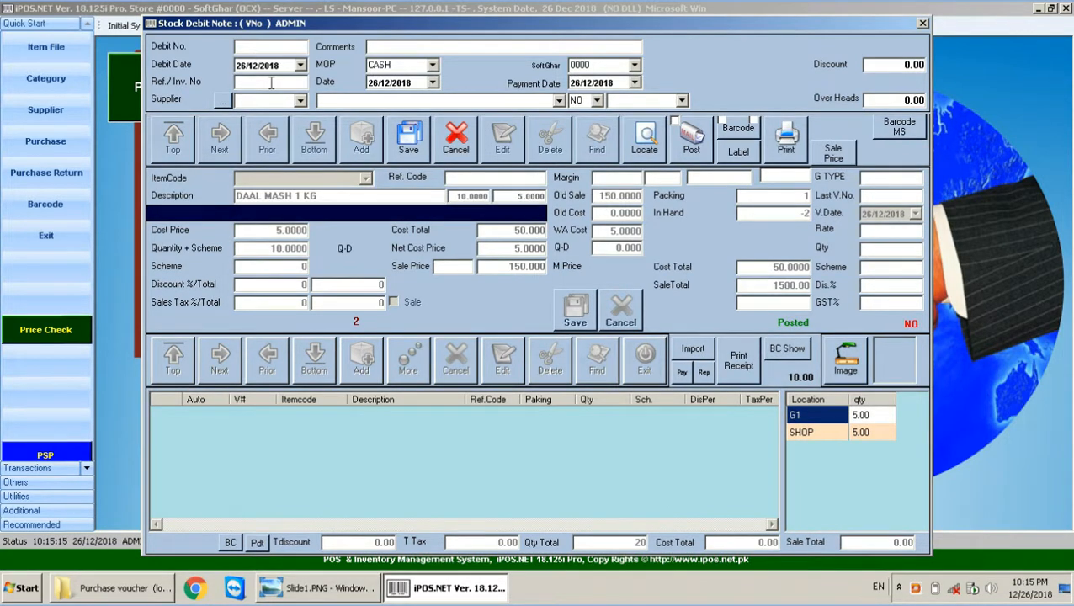
left_click(374, 589)
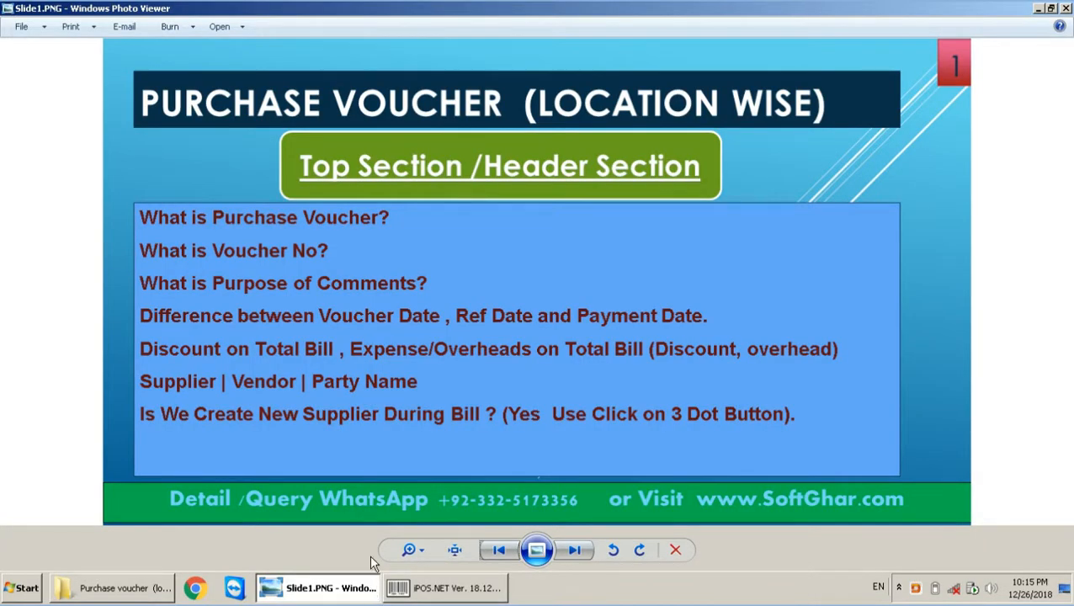
left_click(471, 591)
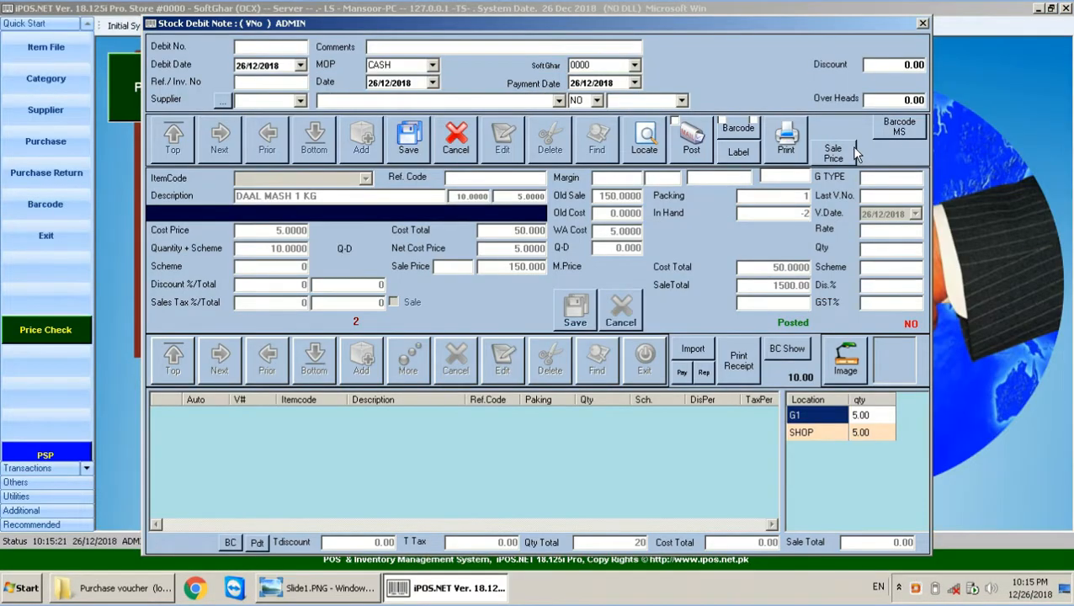
Visit the Discount and Over Heads fields, then list the suppliers TEST SUPLIER, SS TRADERS and ADJUSTMENT
left_click(895, 64)
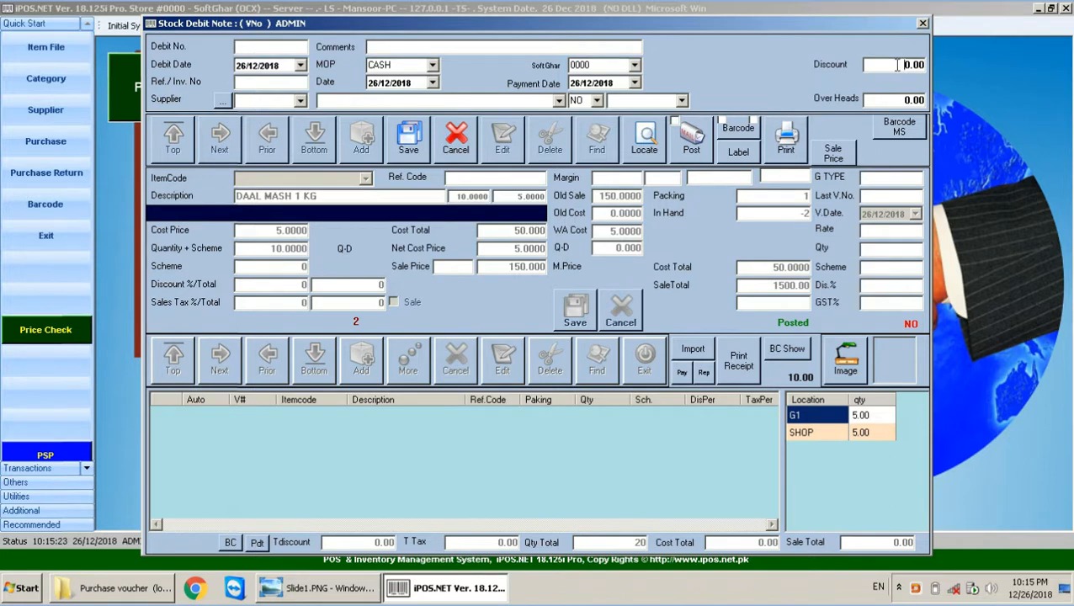
left_click(880, 98)
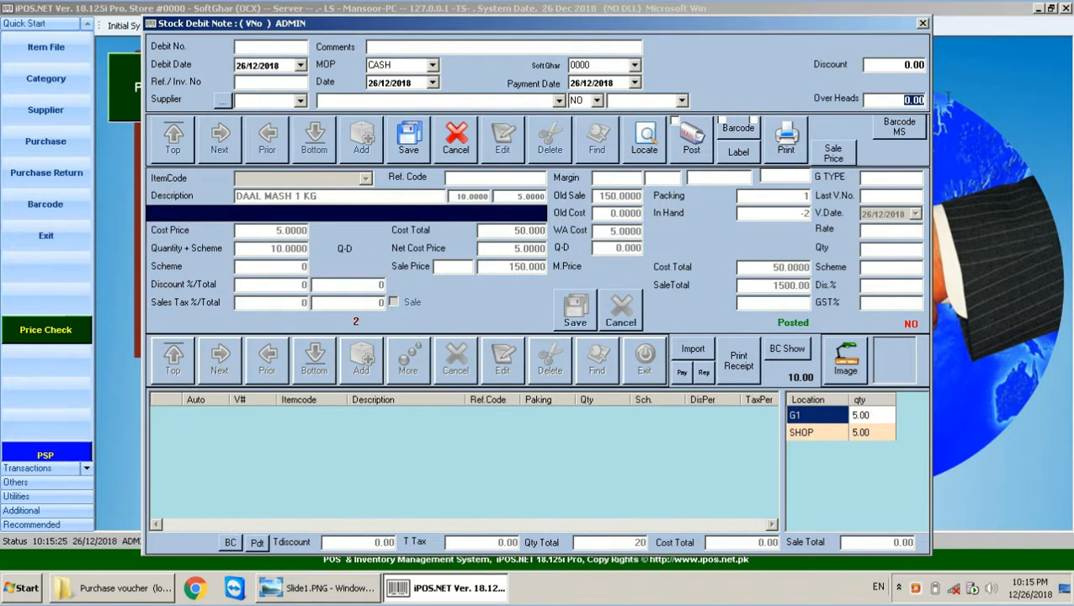
left_click(894, 63)
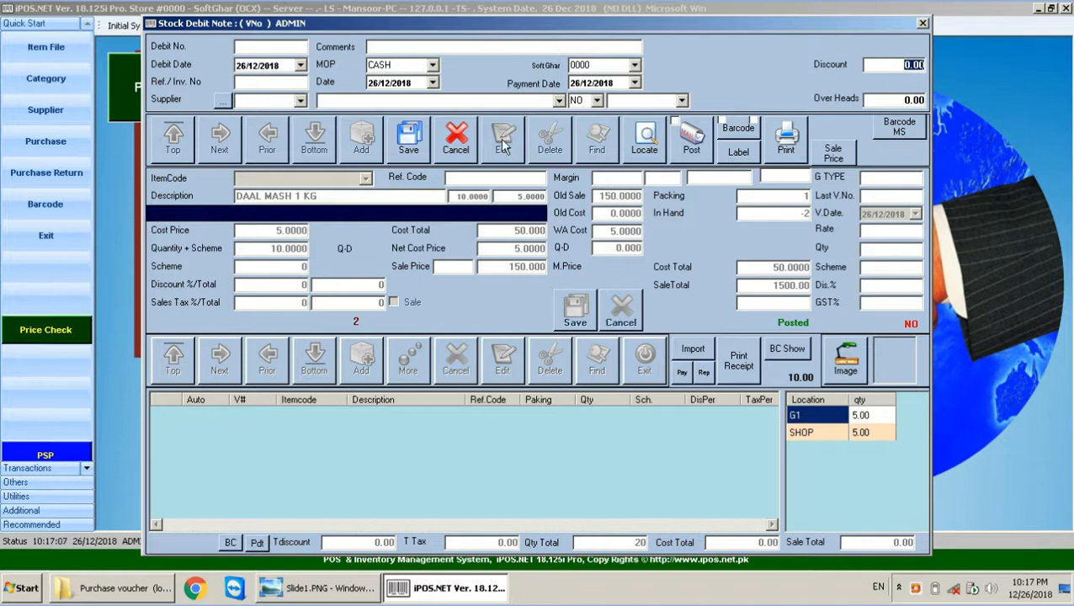
left_click(300, 102)
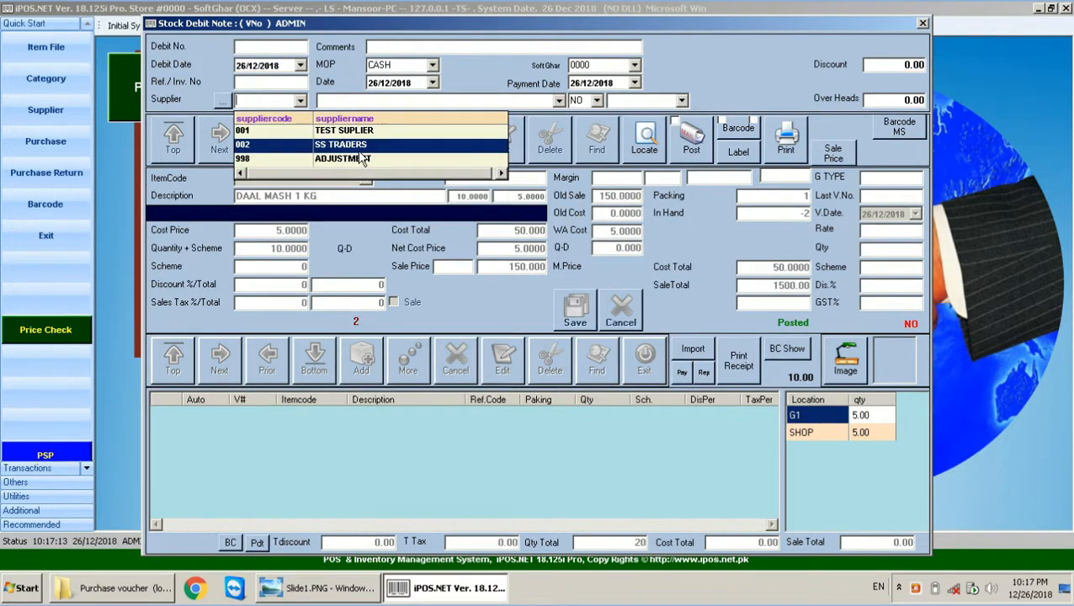
Glance at the presentation slide, return to the debit note and dismiss the supplier code error
left_click(321, 589)
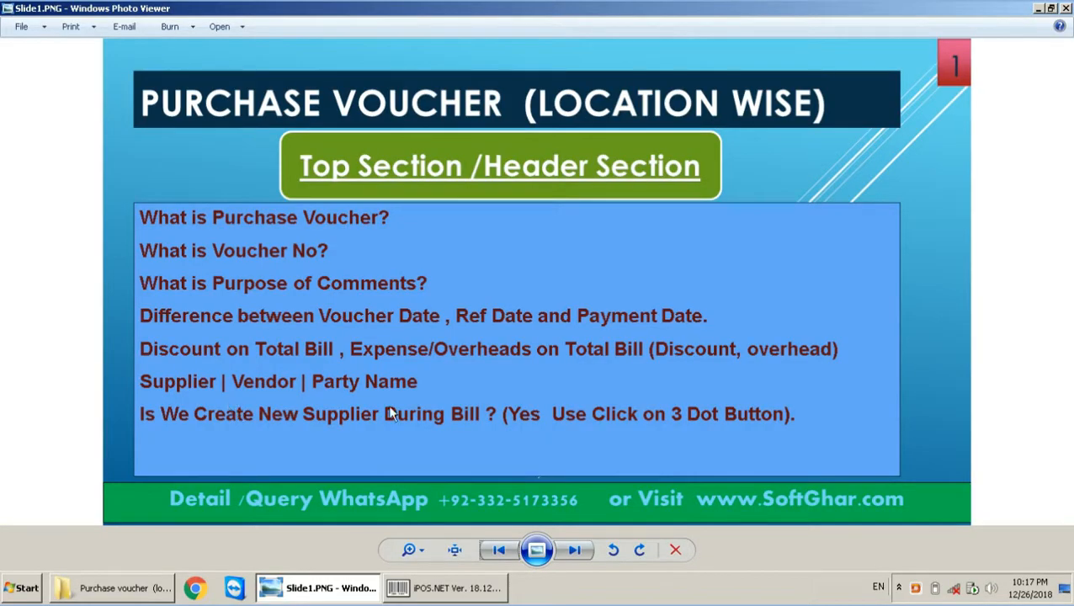
left_click(458, 590)
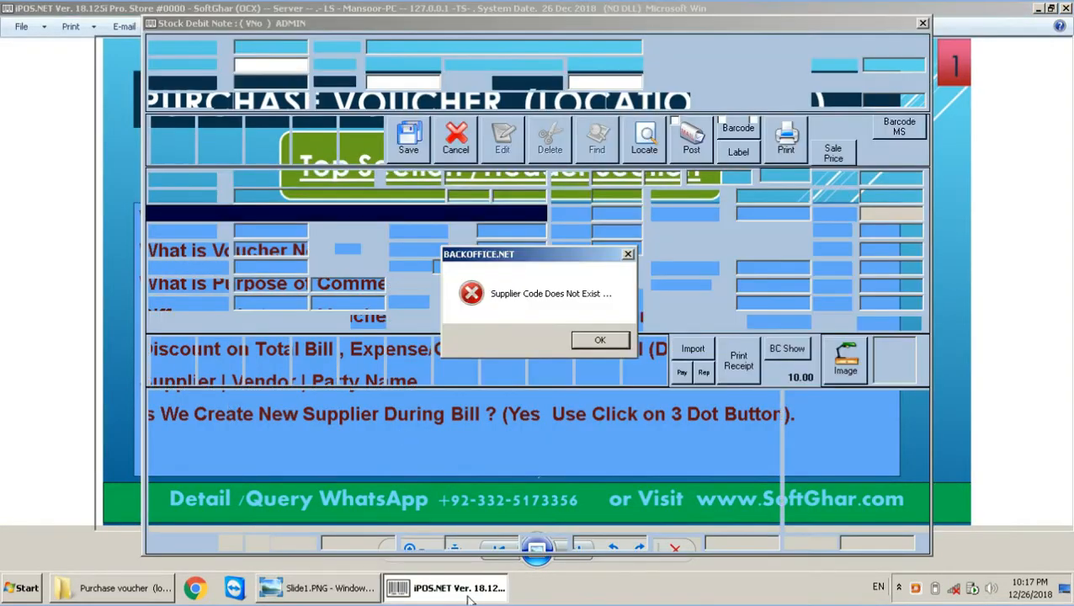
left_click(594, 339)
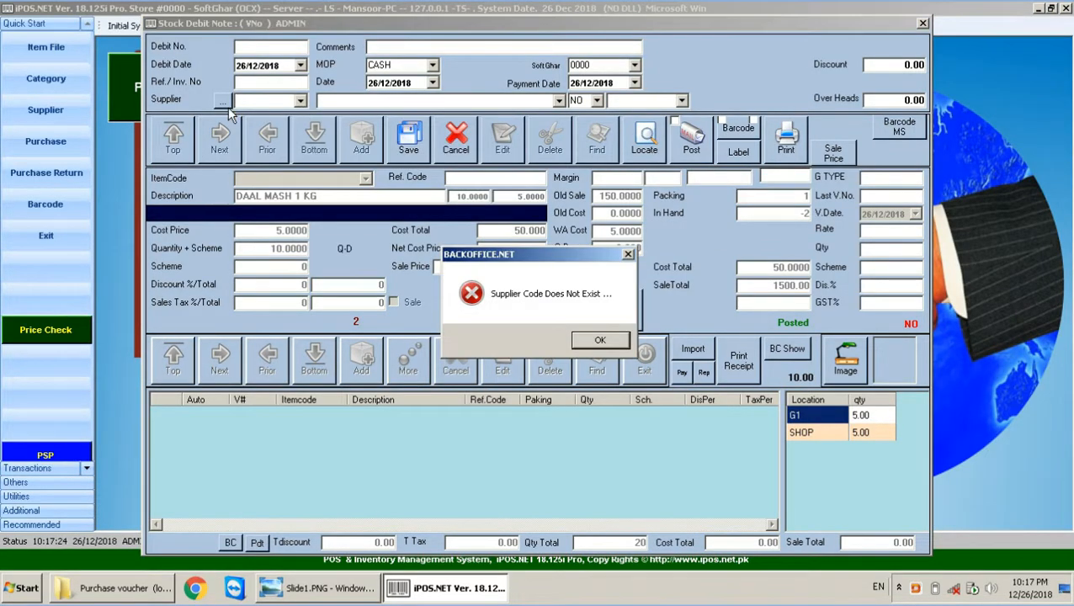
left_click(600, 340)
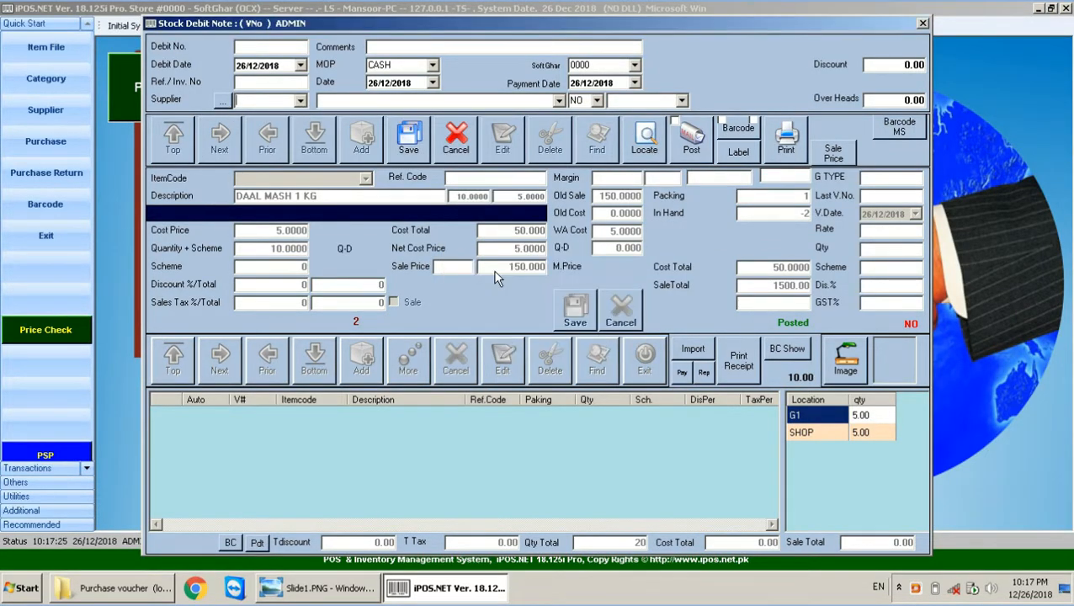
Choose 001 TEST SUPLIER as the debit note's supplier
left_click(301, 100)
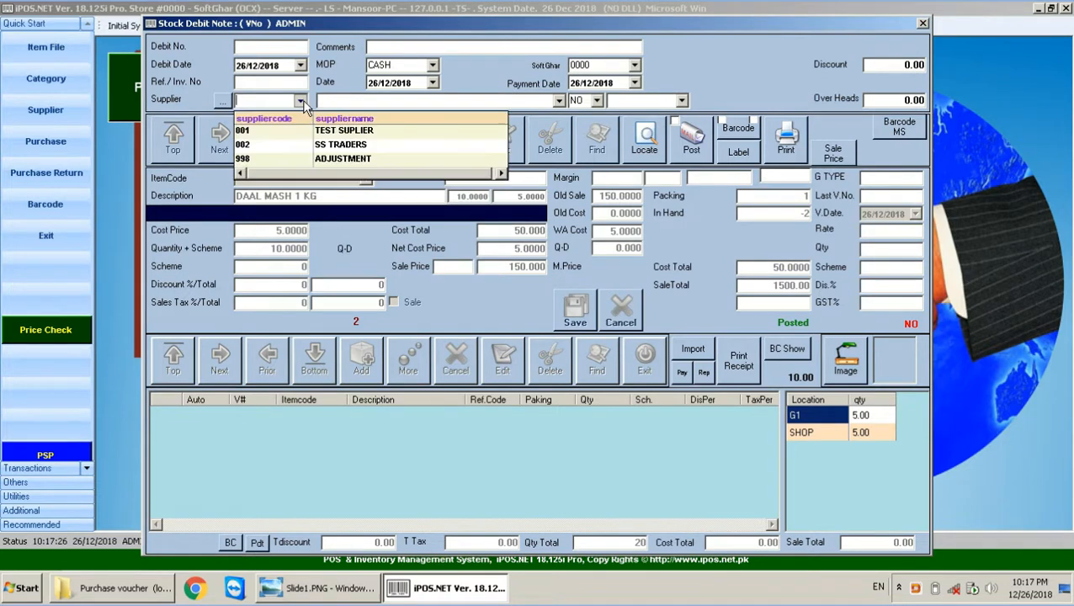
left_click(341, 133)
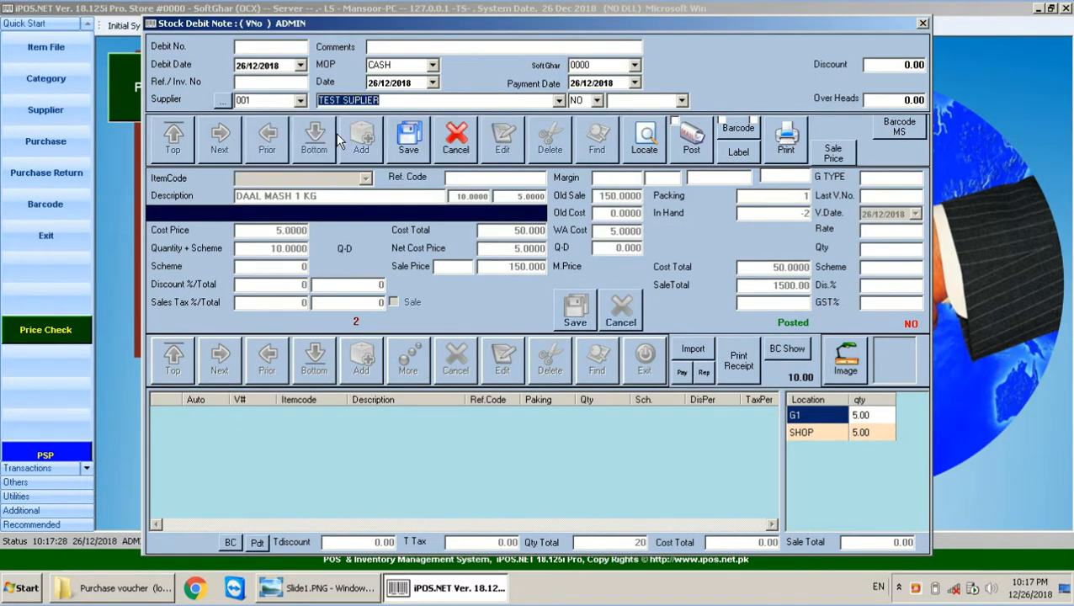
left_click(222, 101)
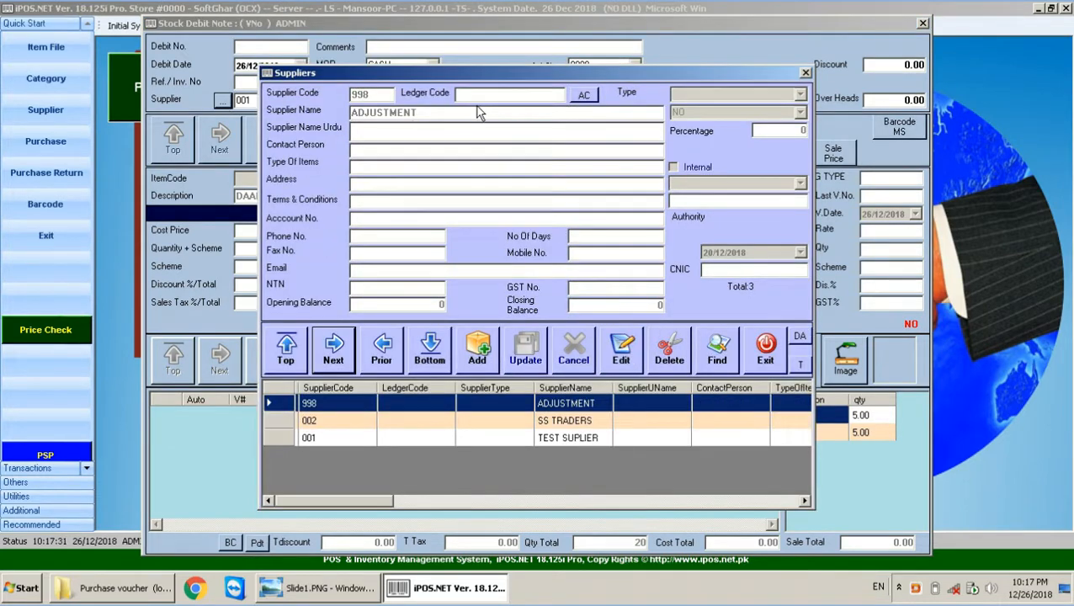
Add supplier record TEST SSSSSS (code 999) and return to the debit note's supplier list
left_click(477, 349)
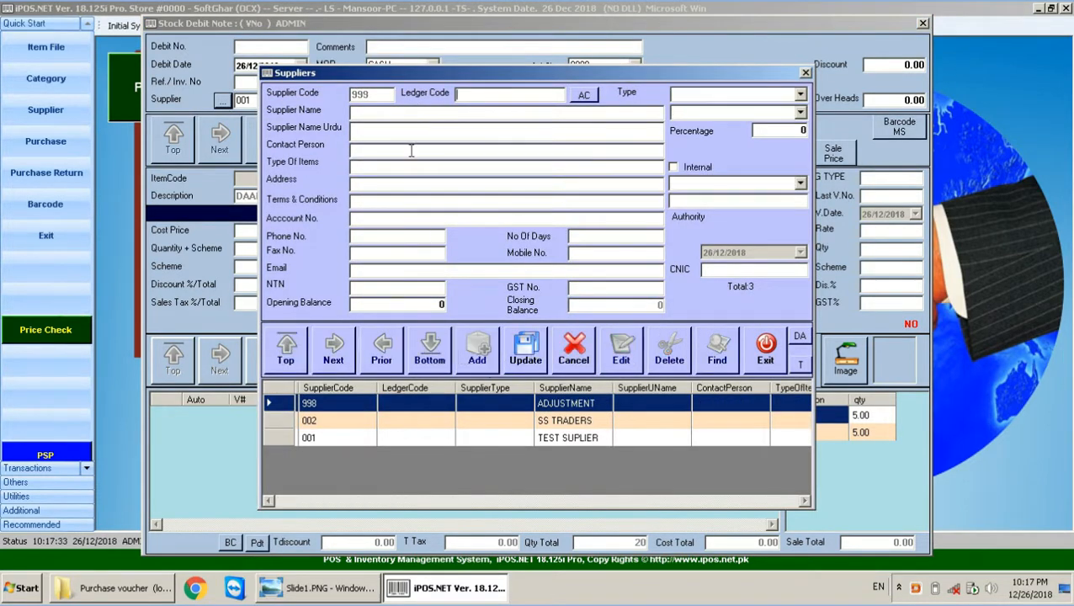
type("TES")
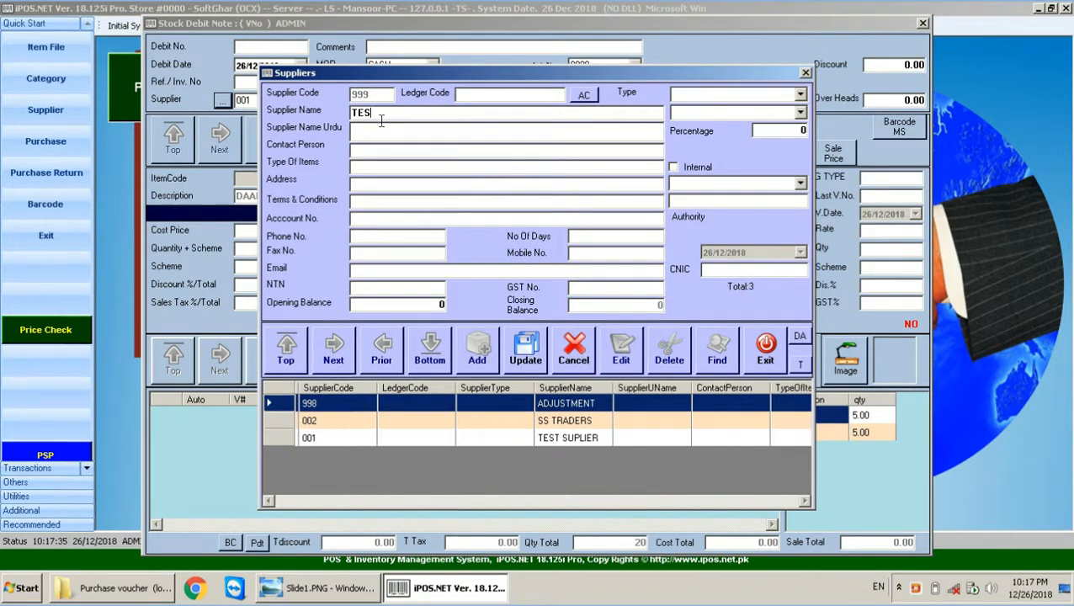
type("T SSSSSS")
left_click(521, 359)
left_click(570, 335)
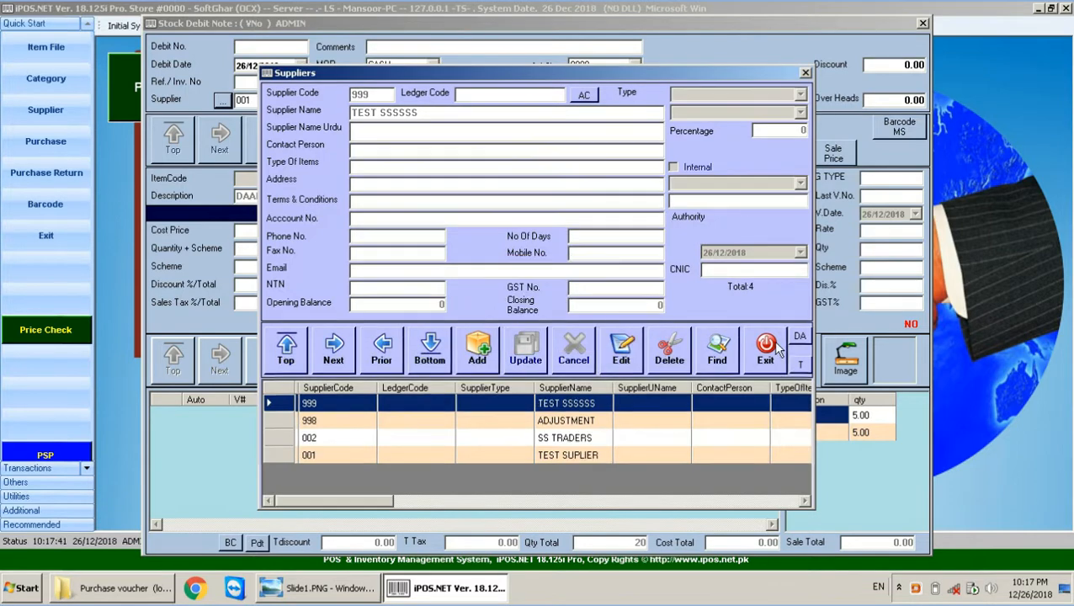
key("Escape")
left_click(299, 101)
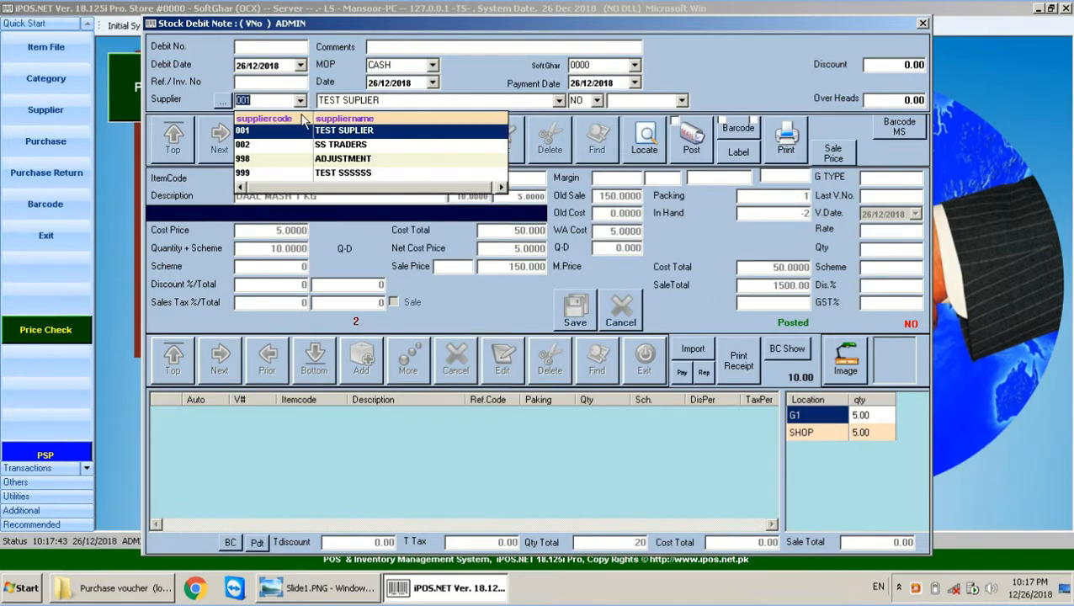
Save the debit note header with supplier 001 TEST SUPLIER and start a blank item line
left_click(348, 135)
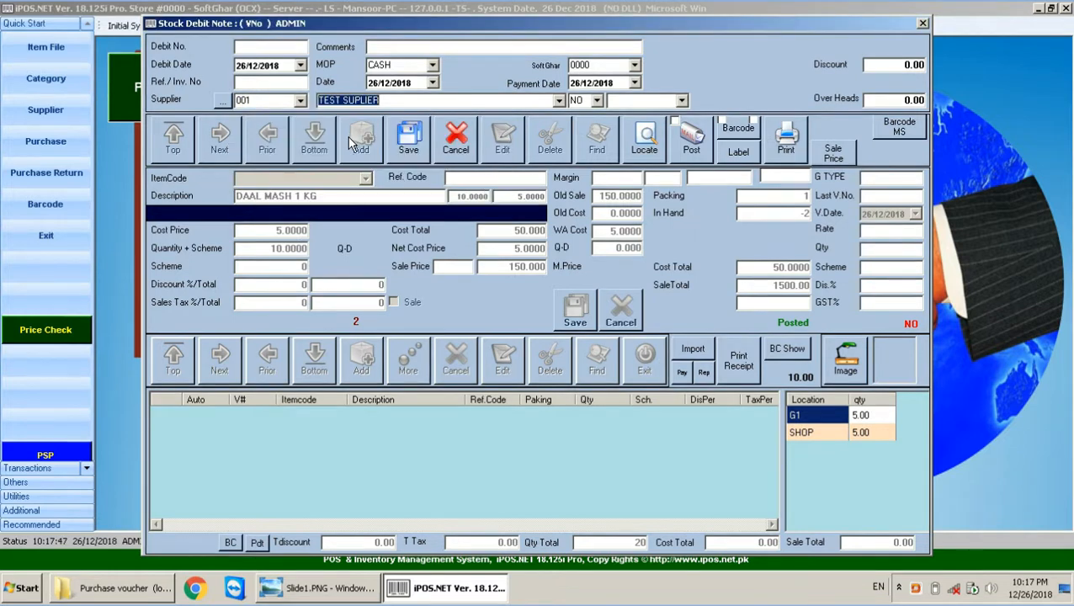
left_click(407, 147)
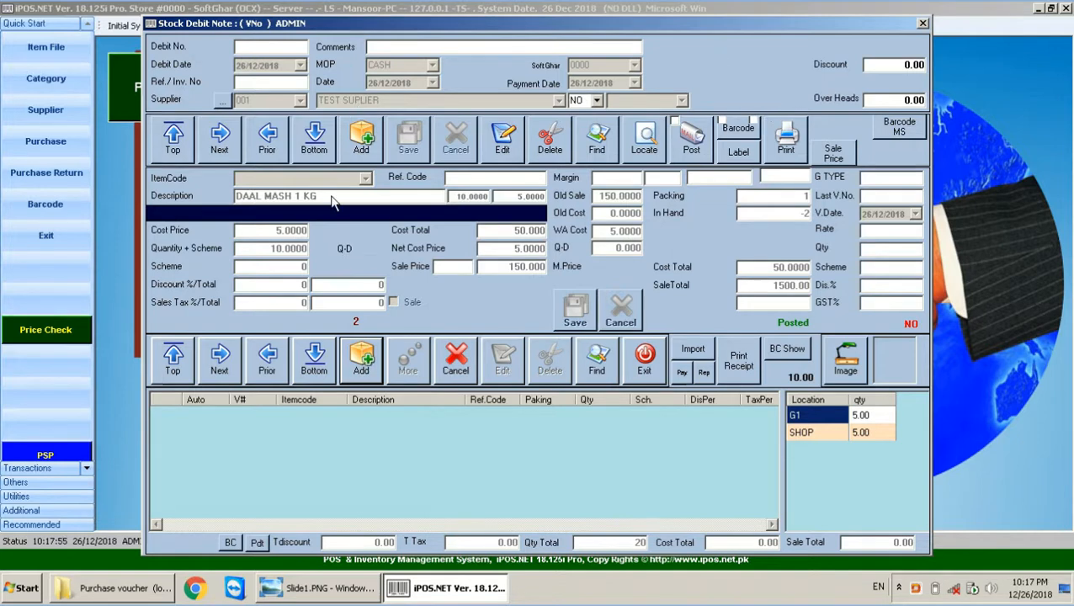
left_click(360, 363)
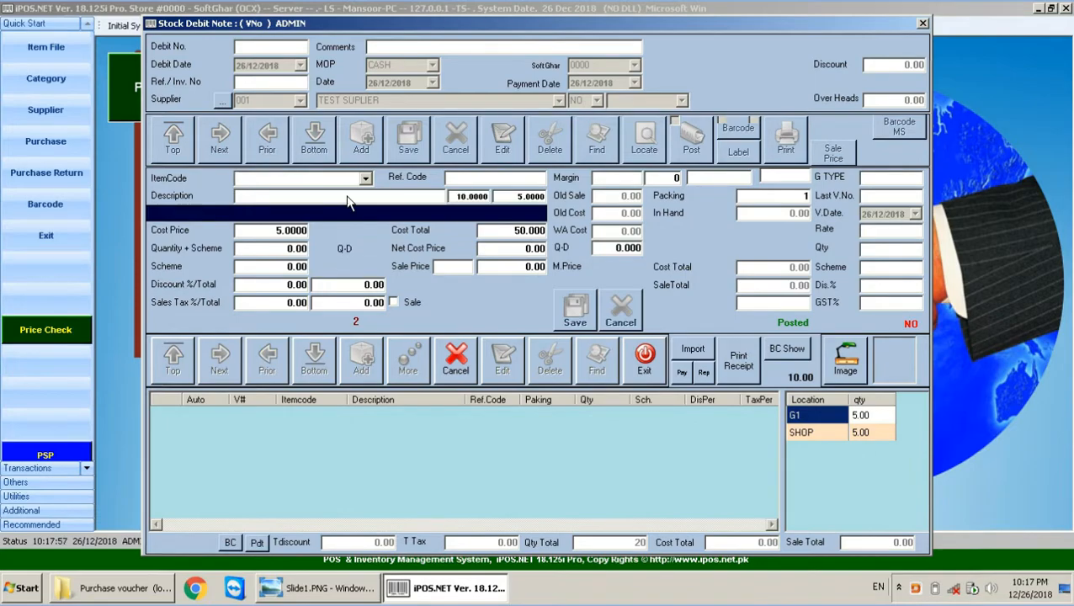
left_click(376, 592)
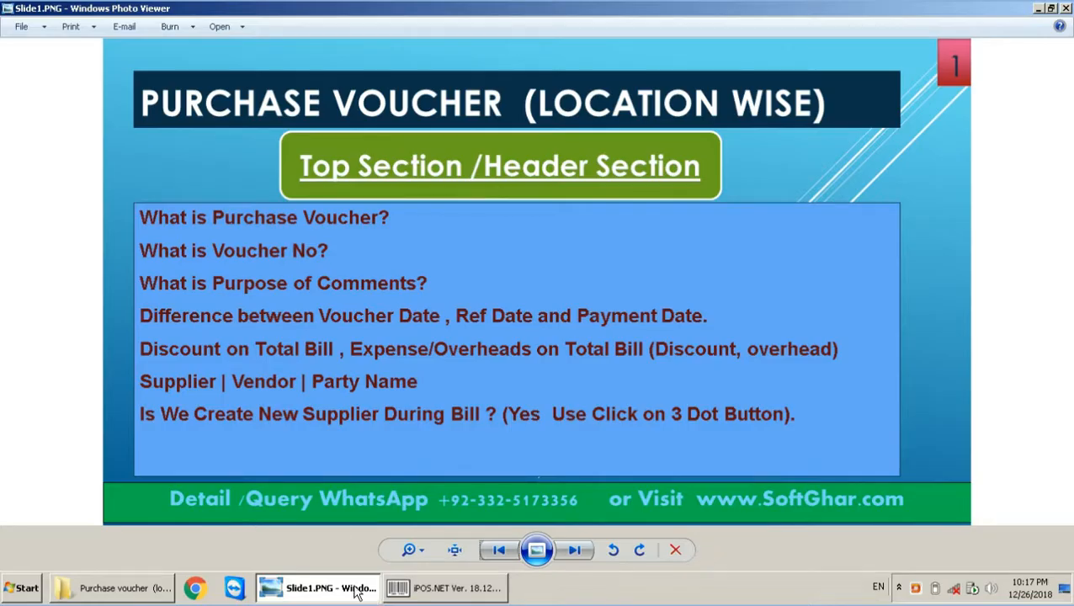
Advance the slideshow to the Detail /Bottom Section slide and go back to the debit note
left_click(577, 554)
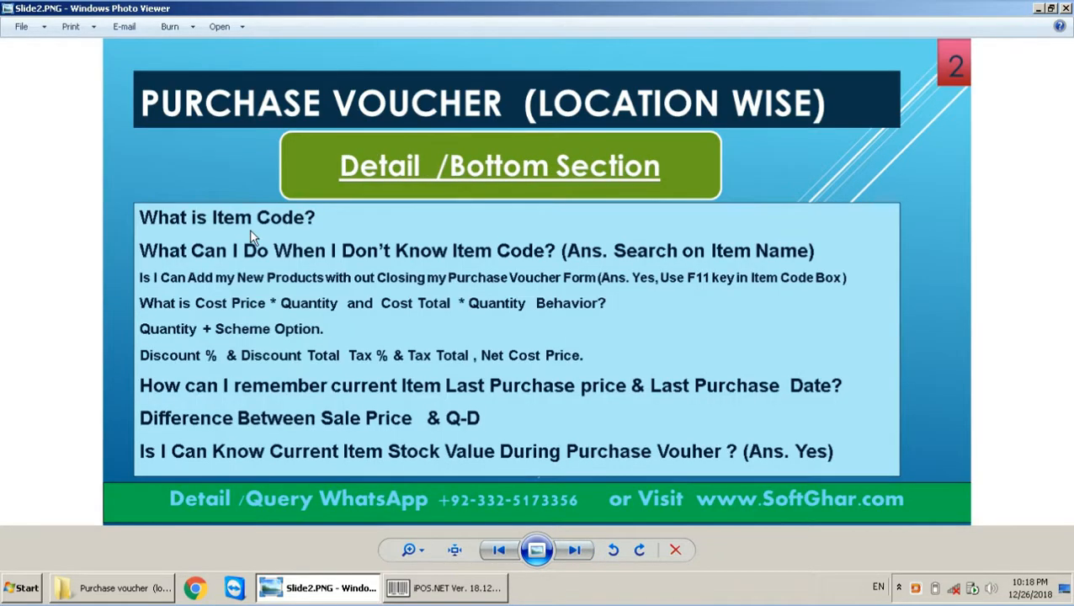
left_click(467, 596)
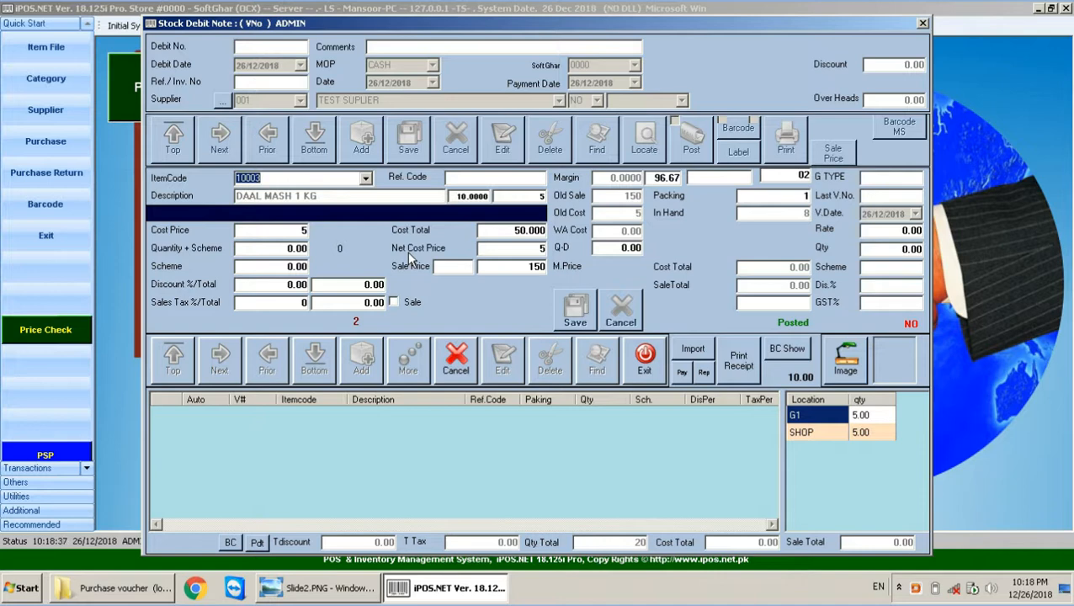
Load item 10003 DAAL MASH 1 KG and enter quantity 1 after clearing the missing-quantity warning
key("Return")
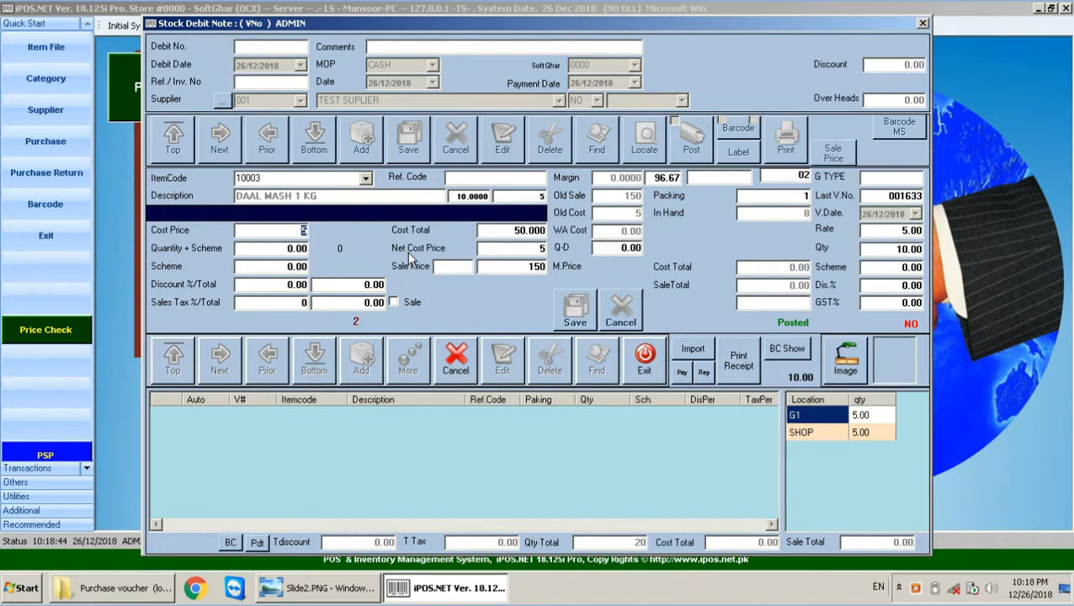
type("145")
key("Return")
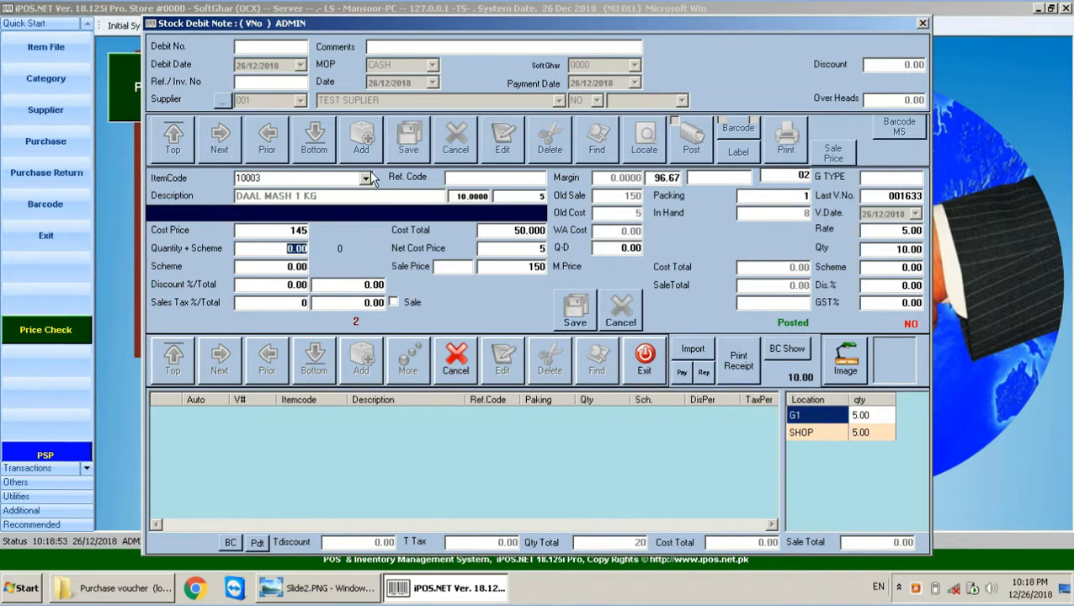
key("Return")
left_click(583, 341)
type("1")
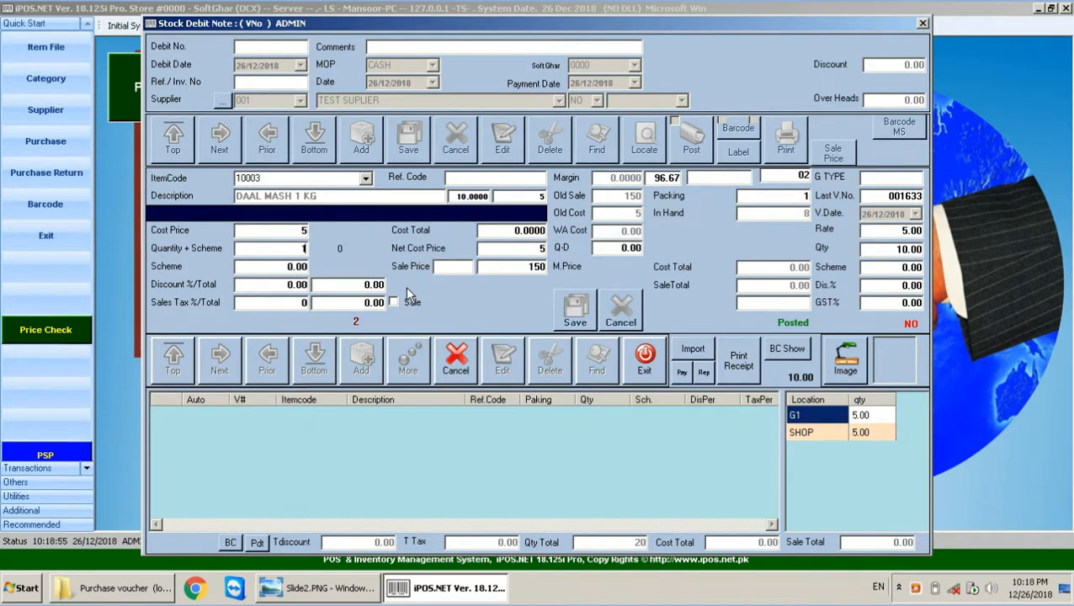
left_click(365, 178)
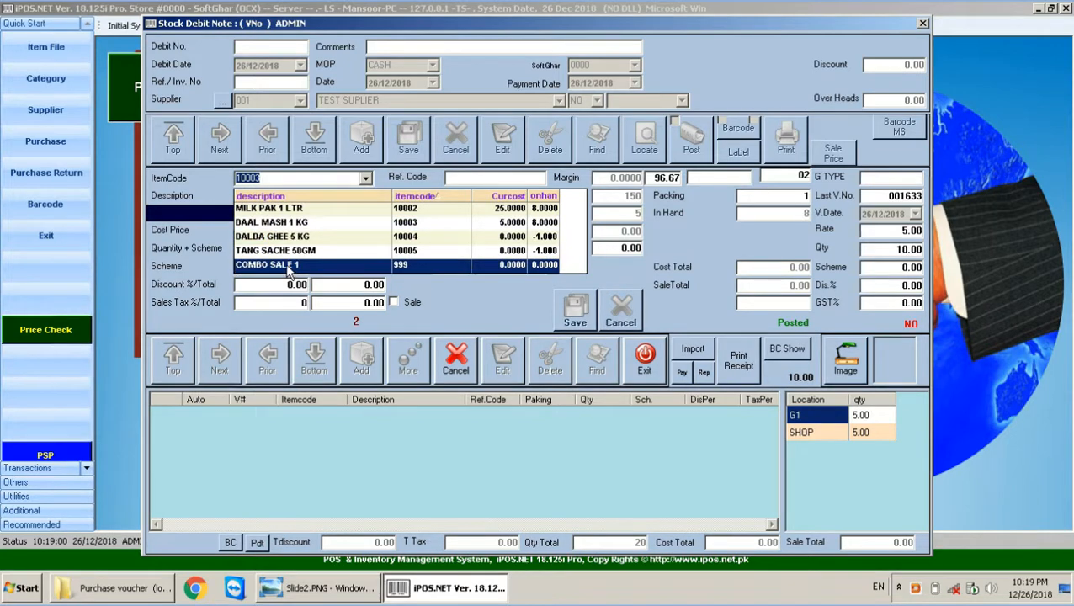
Set the line to 10002 MILK PAK 1 LTR, cost 120, quantity 26, scheme 2 (net cost 110.7692)
left_click(311, 209)
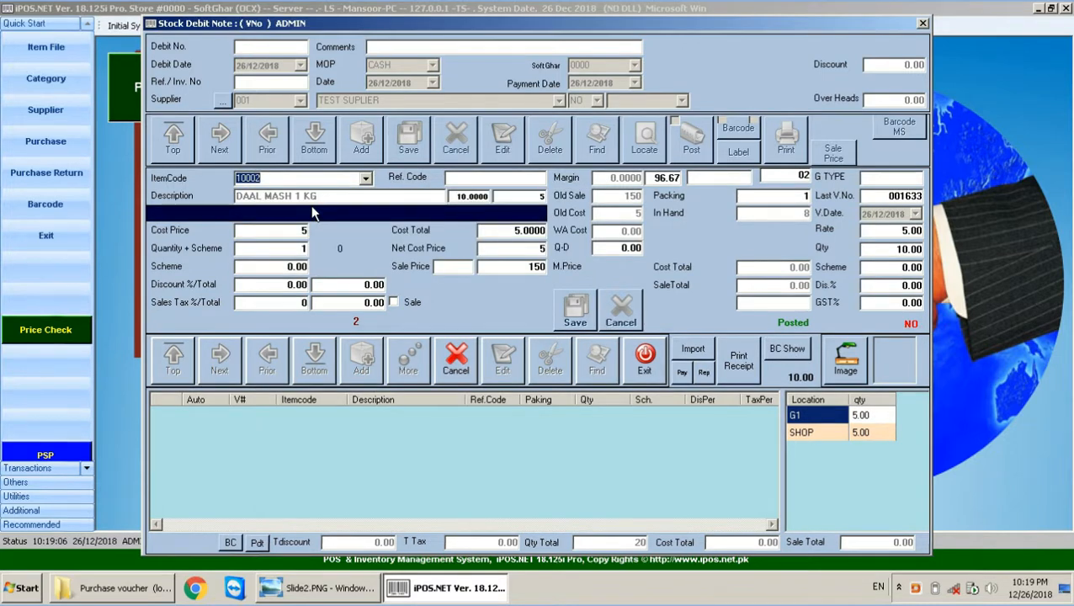
key("Return")
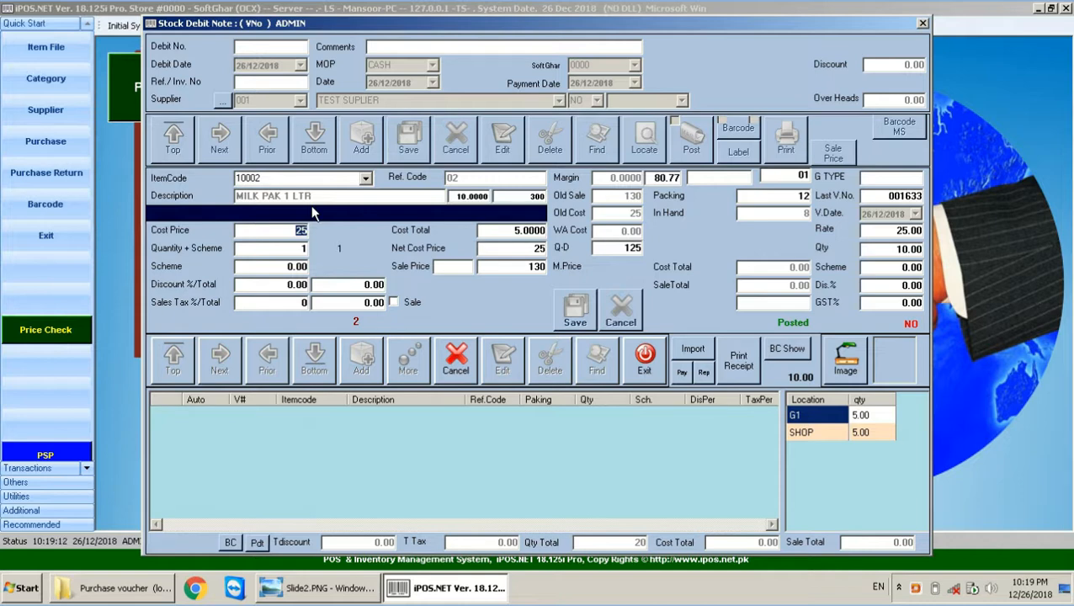
type("120")
key("Return")
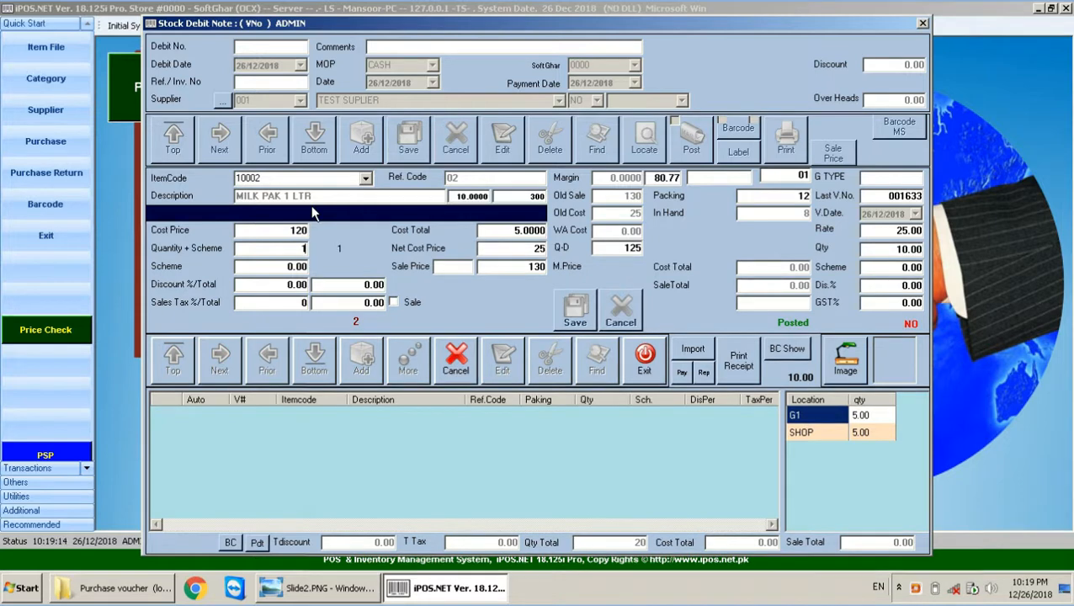
key("BackSpace")
type("26")
key("Return")
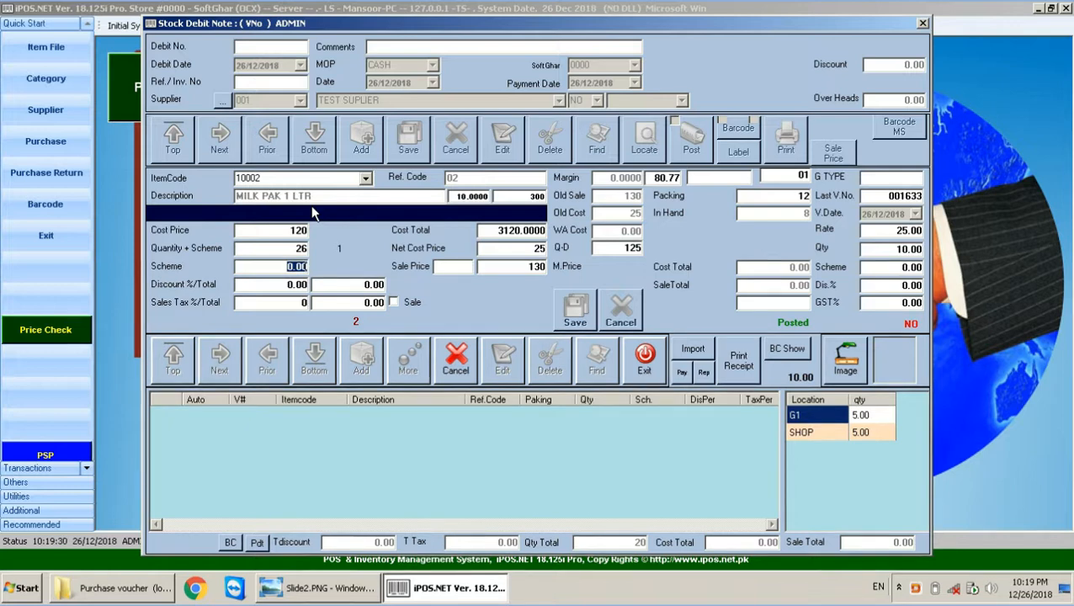
type("2")
key("Return")
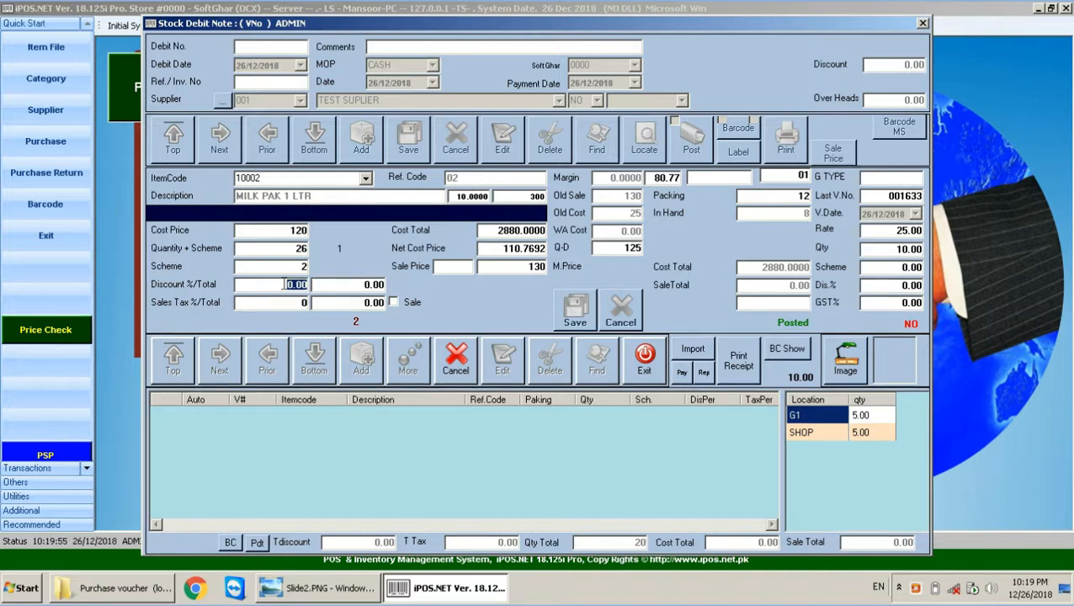
Replace the 3% discount with a discount total of 85 (2.95%) on the MILK PAK line
type("3")
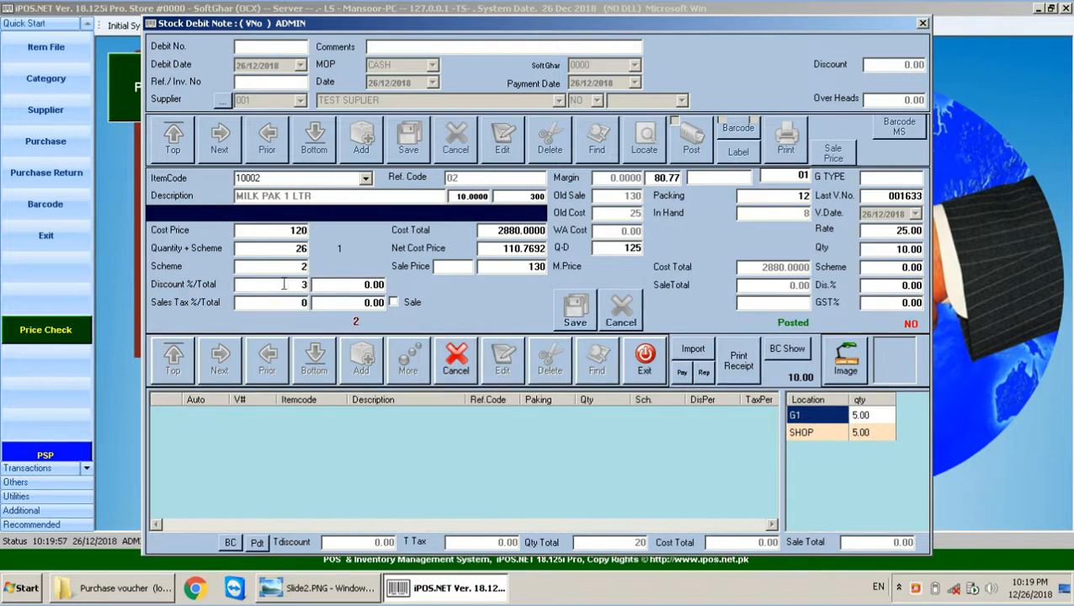
key("Return")
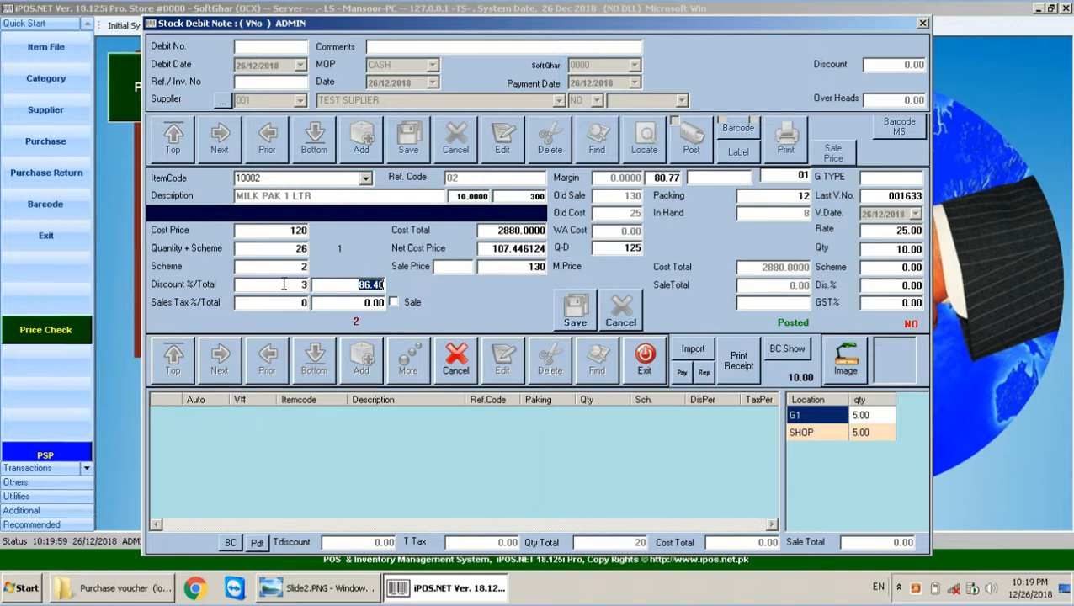
key("BackSpace")
double_click(293, 284)
key("BackSpace")
left_click(367, 287)
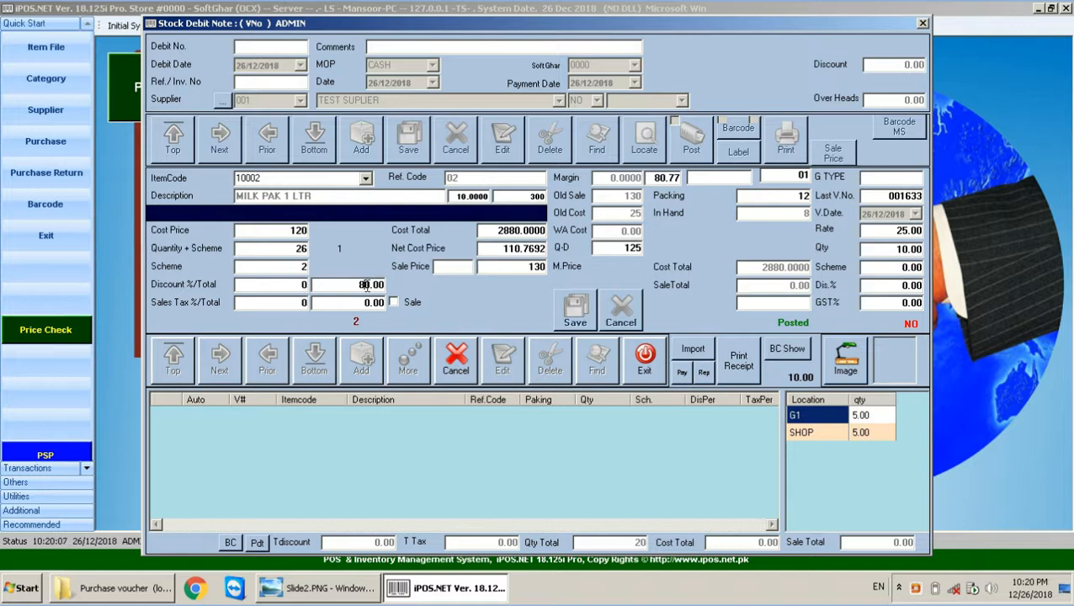
key("BackSpace")
type("5")
key("Return")
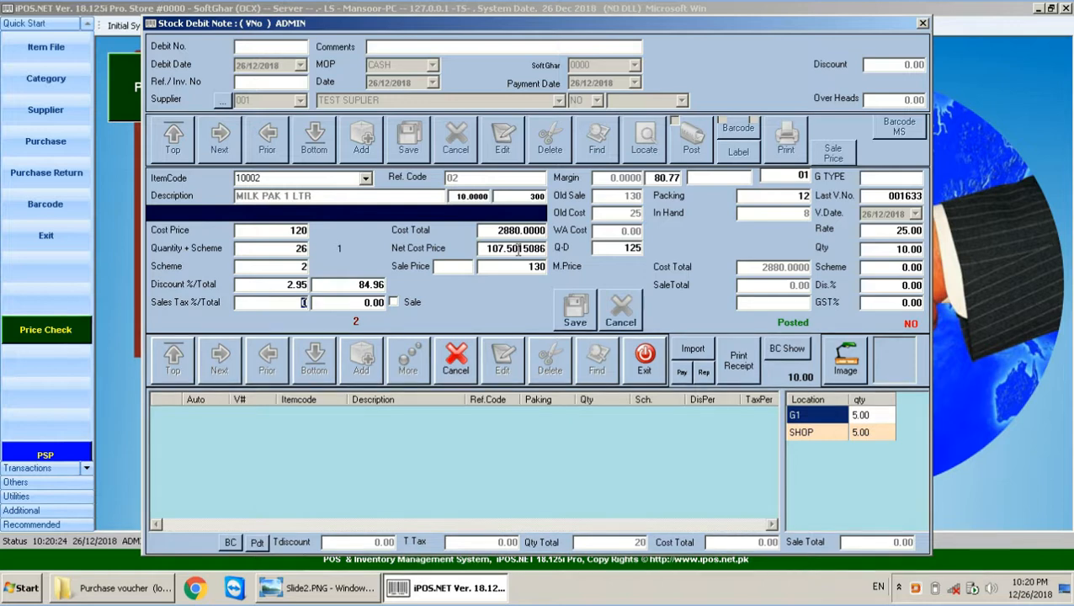
Apply 17% sales tax, bringing the net cost to 125.7768
type("17")
key("Return")
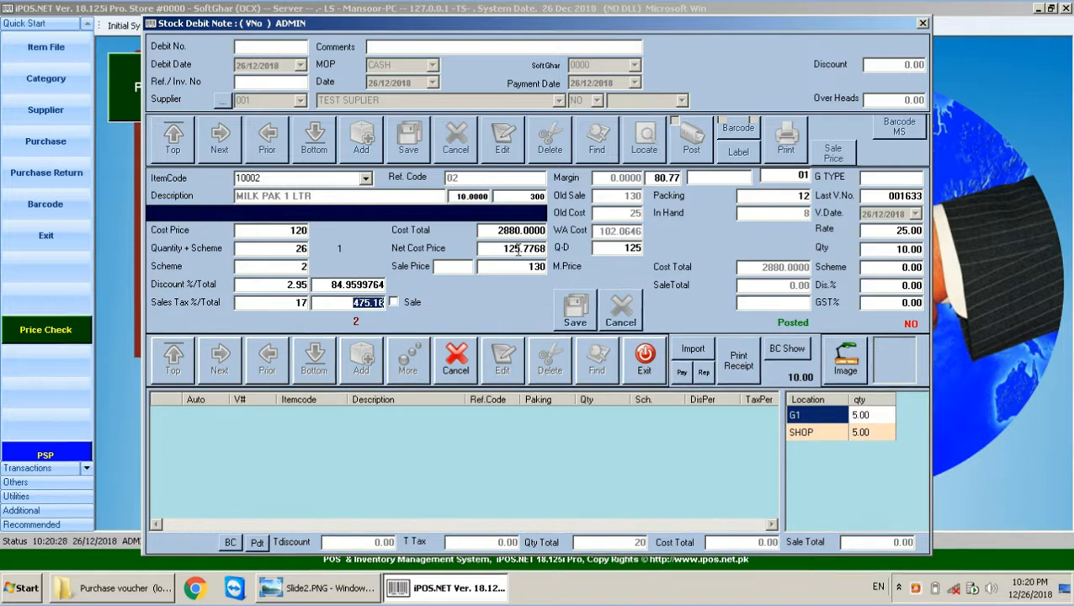
key("Return")
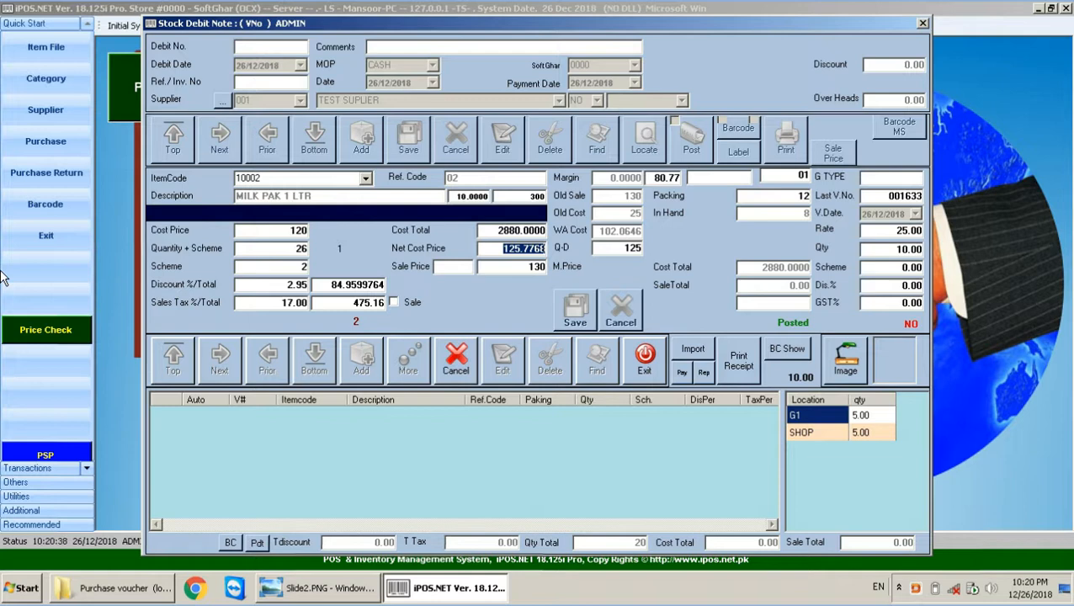
key("Return")
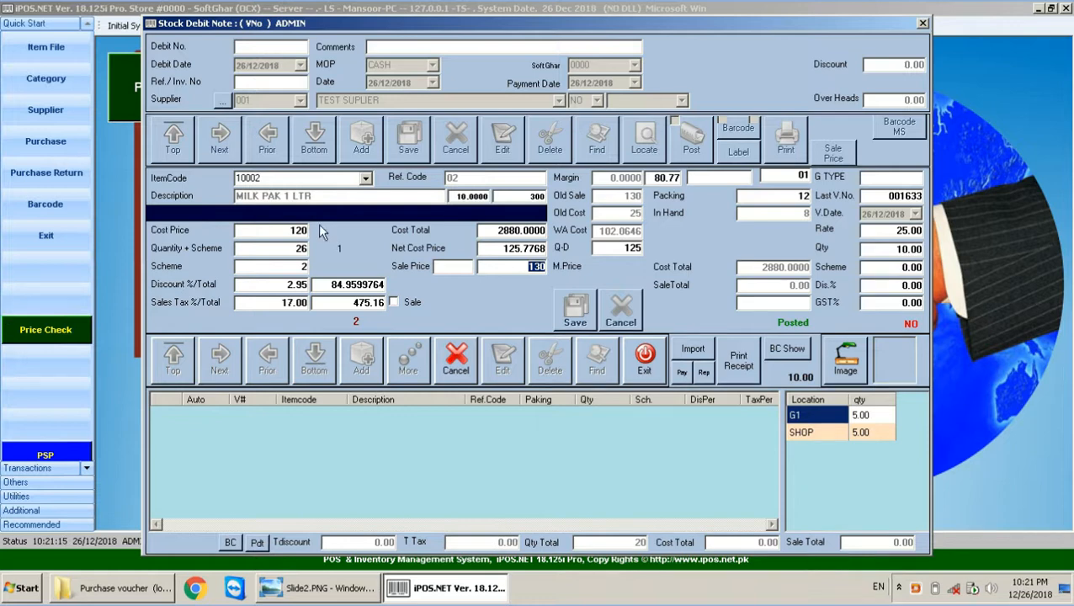
Commit sale price 130.00 for a 3.25 margin and move on to the Q-D value
left_click(455, 265)
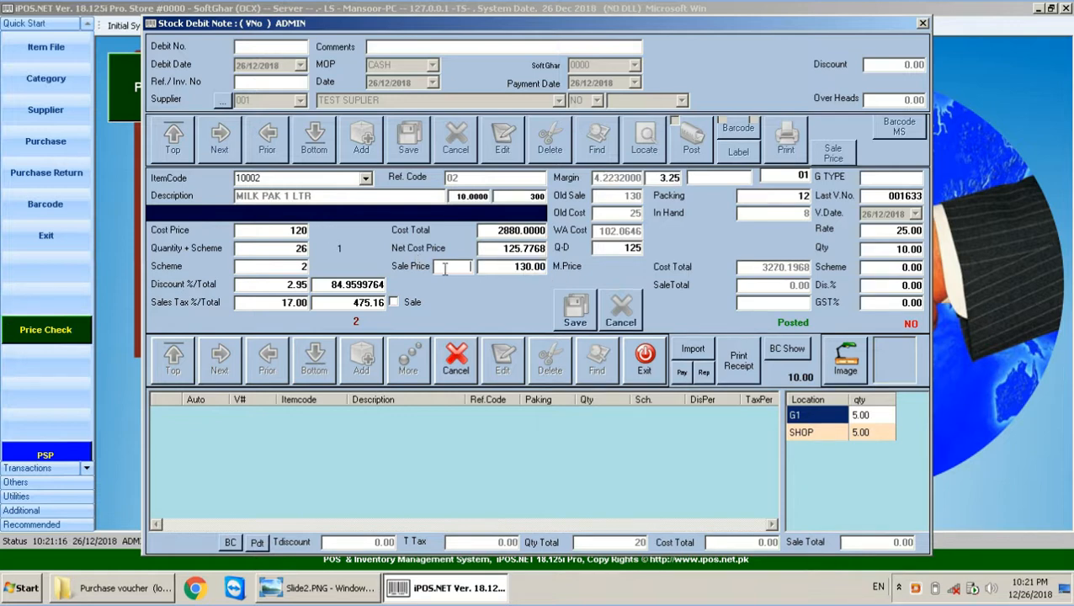
left_click(507, 264)
left_click(457, 268)
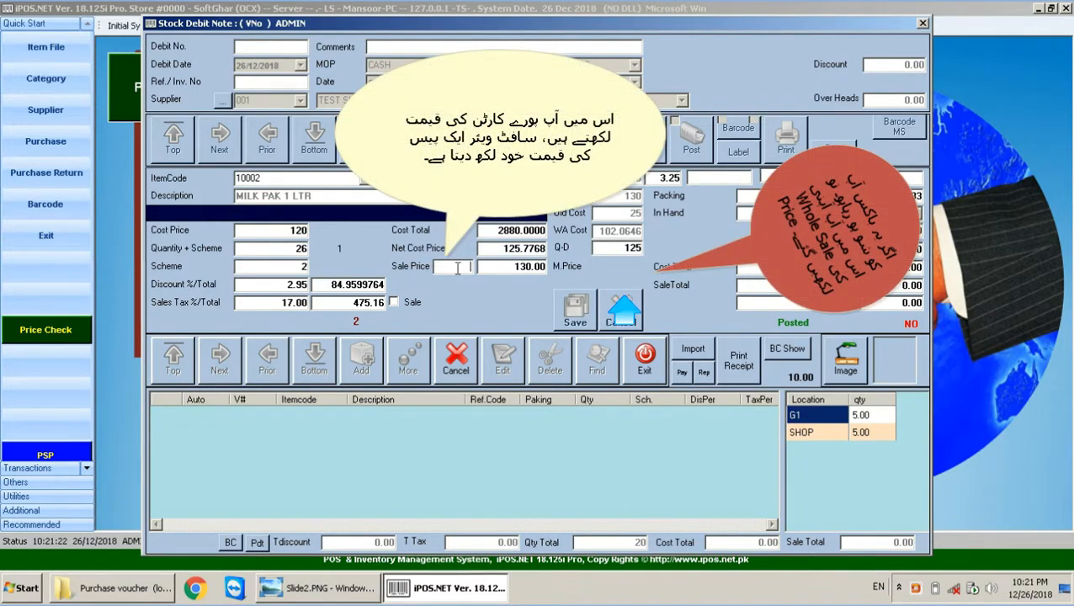
key("Return")
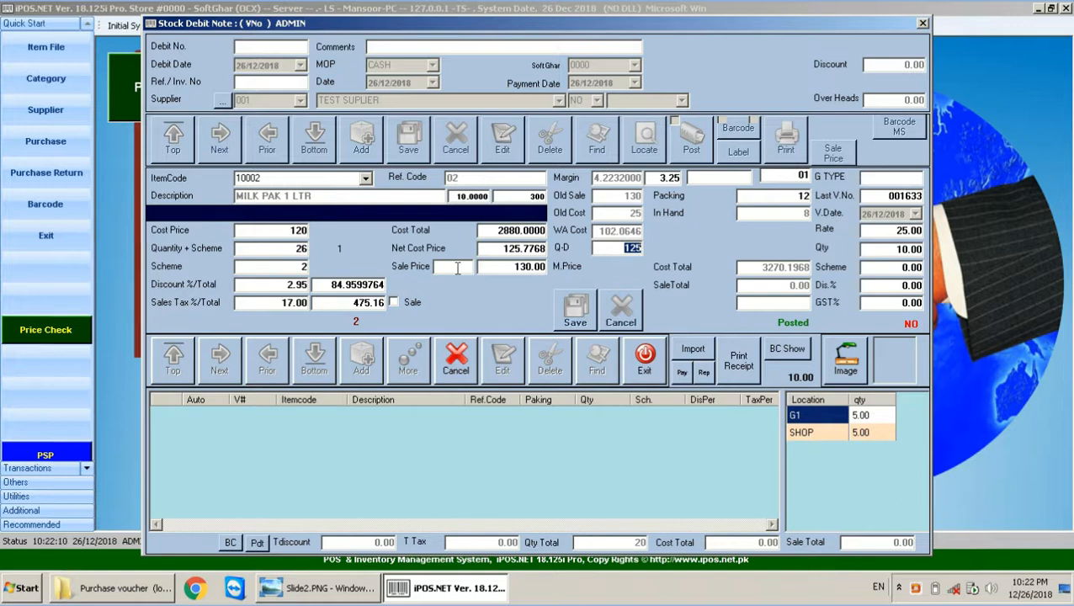
left_click(327, 594)
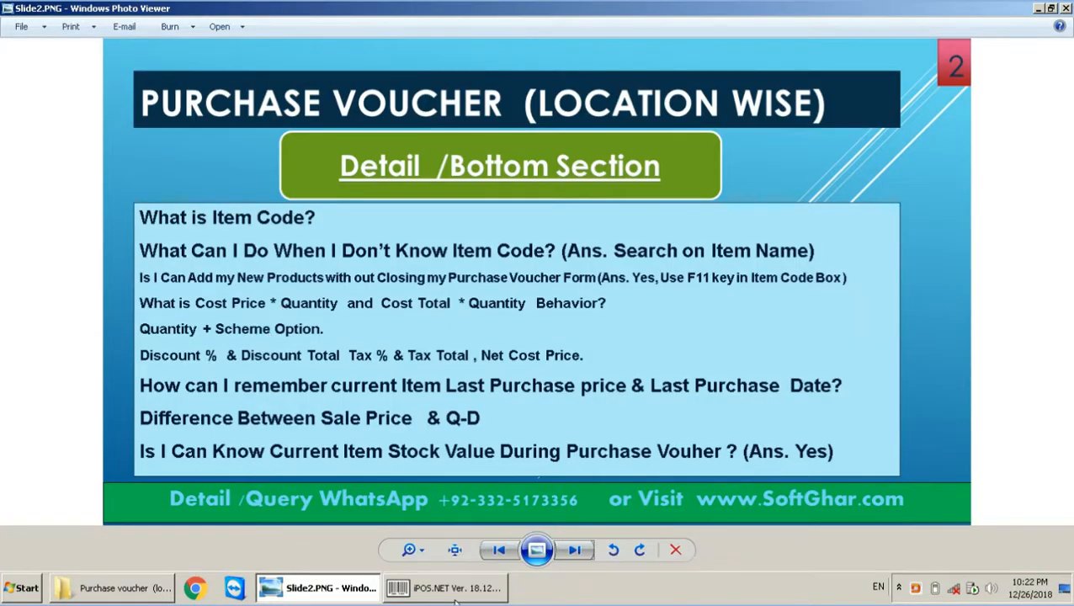
Bring the iPOS.NET Stock Debit Note back in front of the slide
left_click(459, 589)
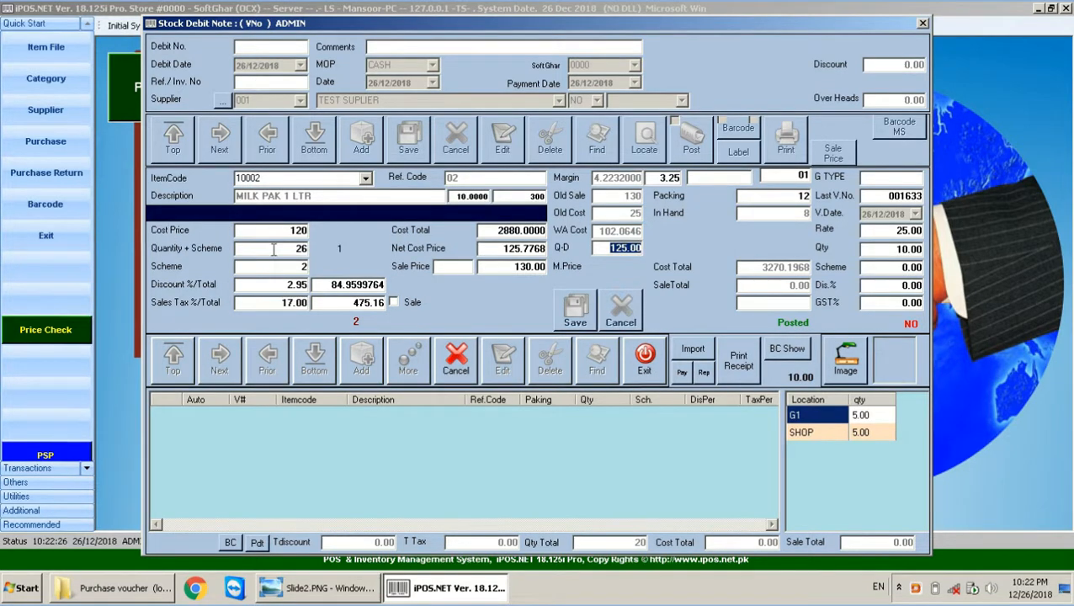
Launch CalcTape and calculate 2,880.00 / 26, giving 110.77 per unit
left_click_drag(485, 228, 554, 227)
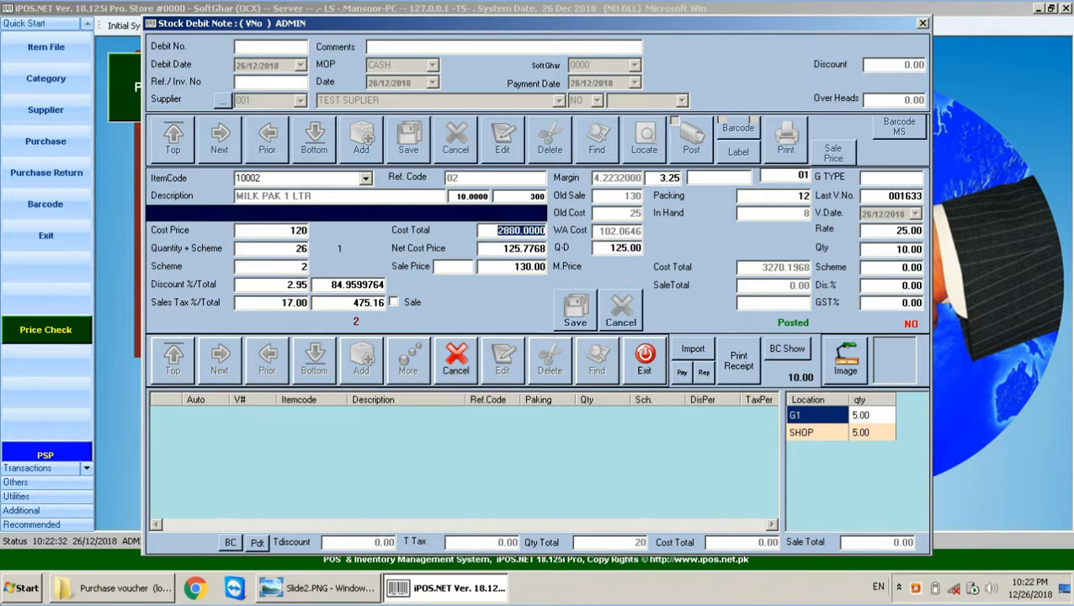
left_click(19, 585)
type("calc")
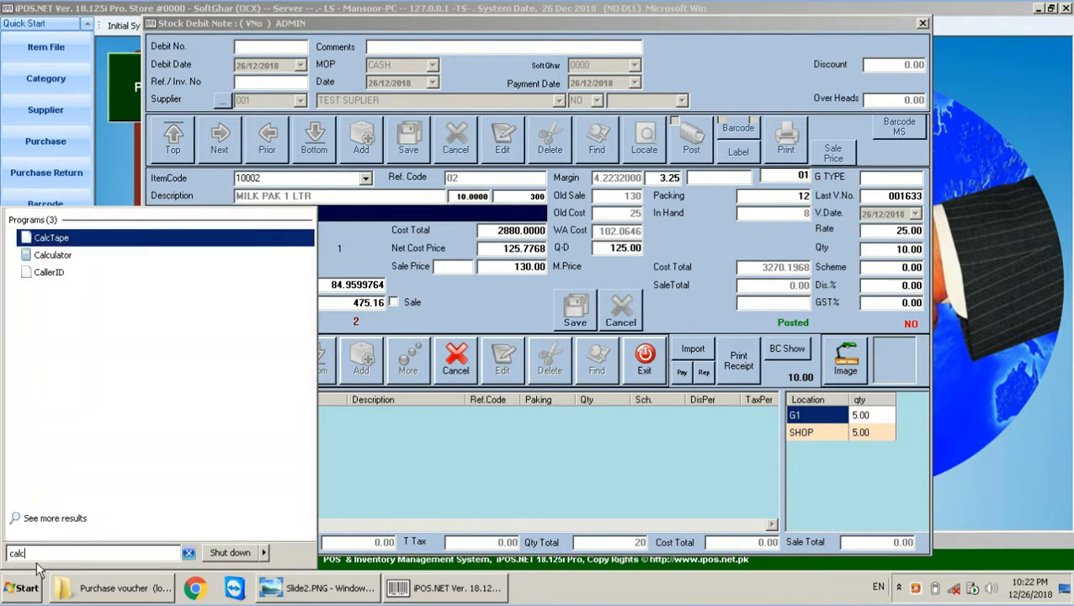
key("Return")
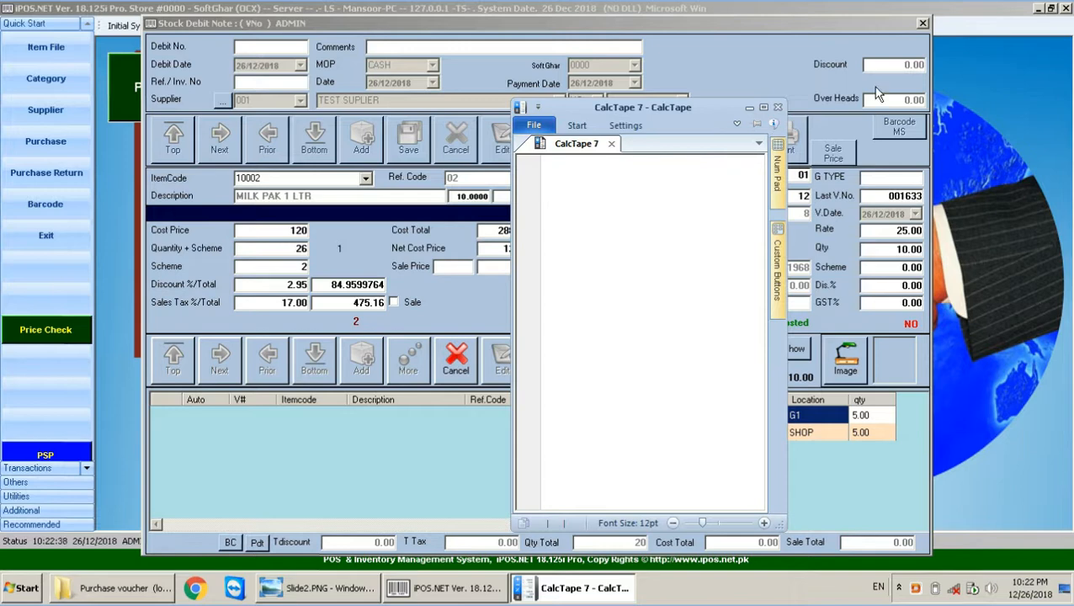
type("2,880.00 ")
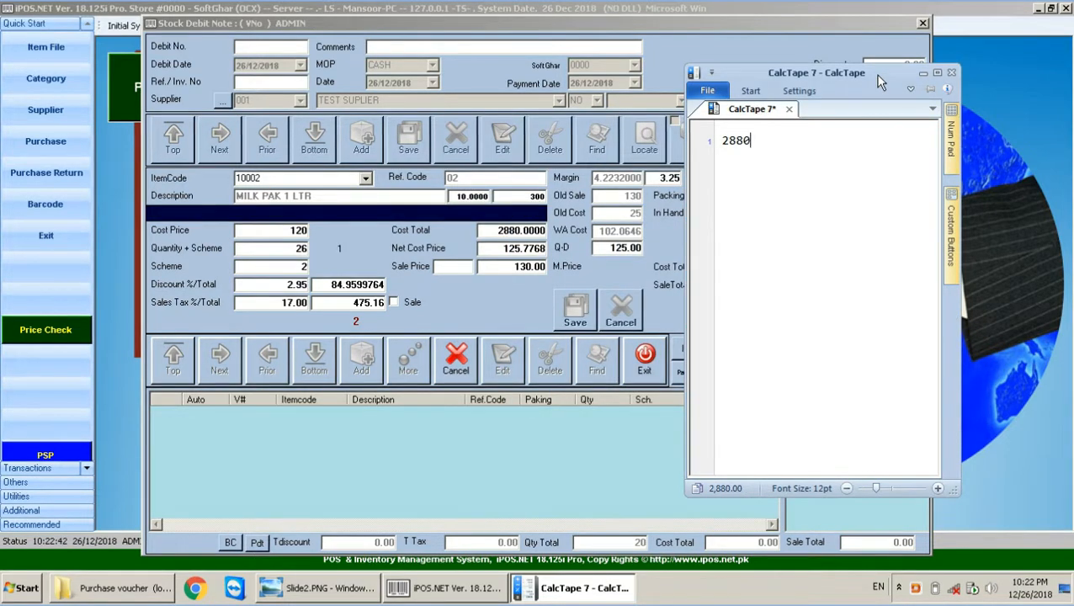
type("/ 26")
key("Return")
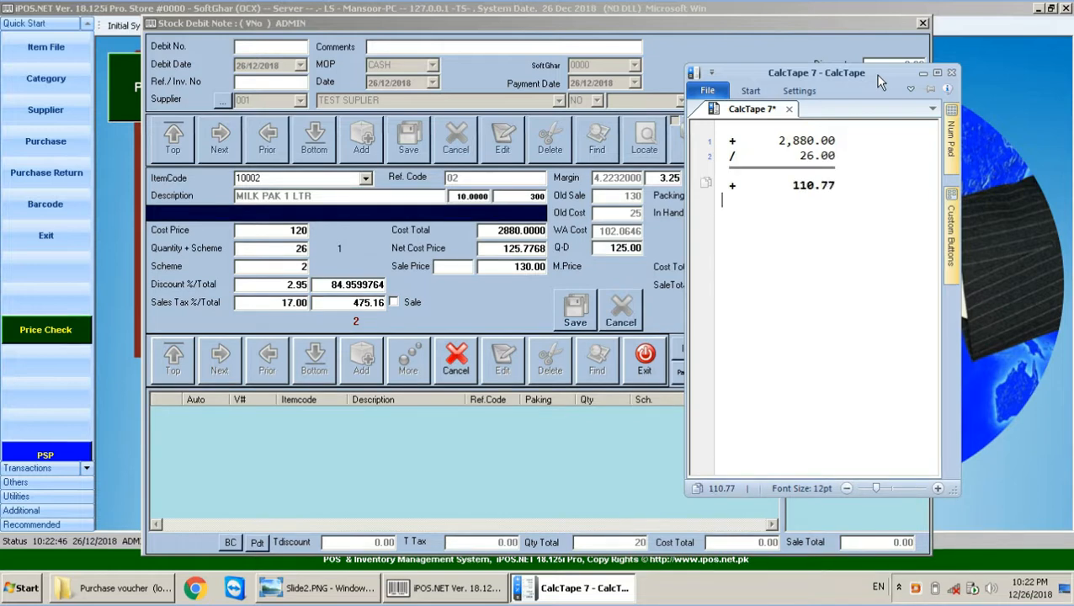
Change the tape's first amount from 2,880.00 to 3270, giving 125.77 per unit
left_click_drag(842, 186, 790, 187)
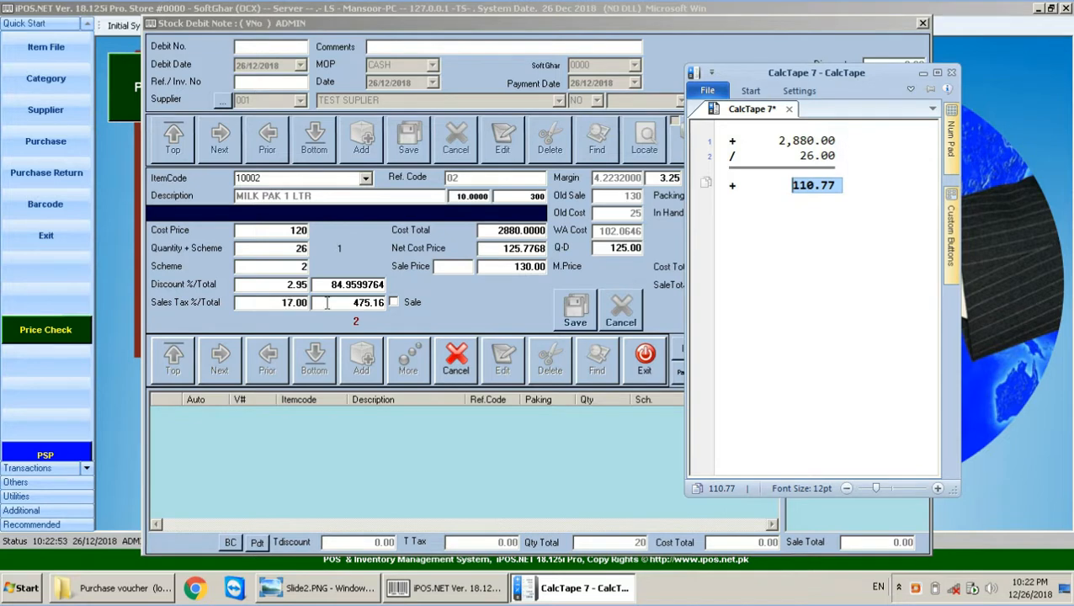
left_click_drag(841, 77, 445, 66)
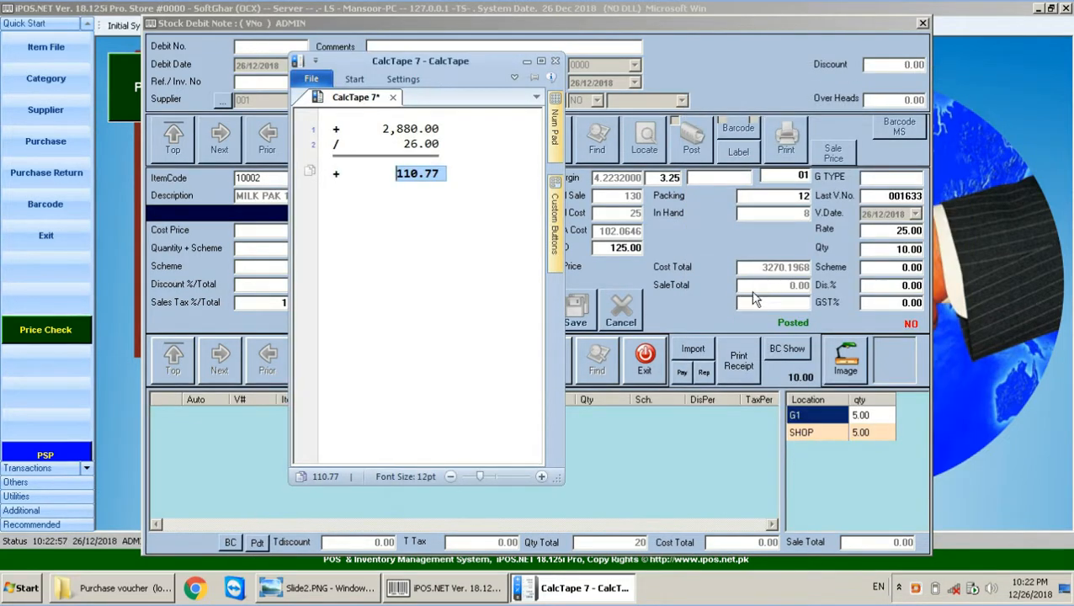
left_click(446, 143)
left_click_drag(446, 128, 385, 122)
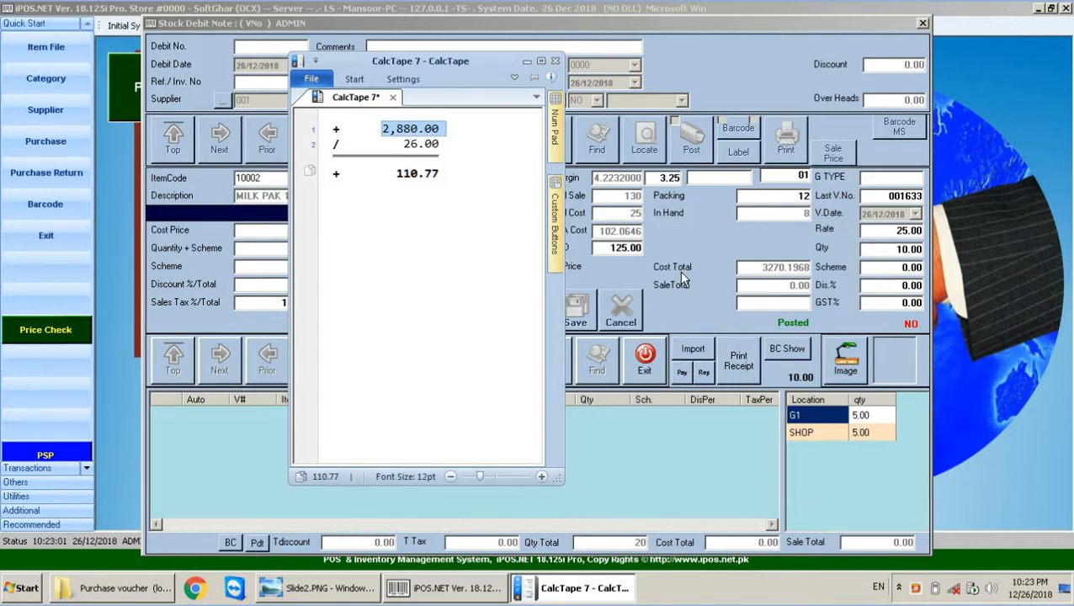
type("3270")
left_click(407, 246)
Position CalcTape over the form's lower-left and return to the debit note's Cost Price
left_click_drag(500, 65, 1025, 21)
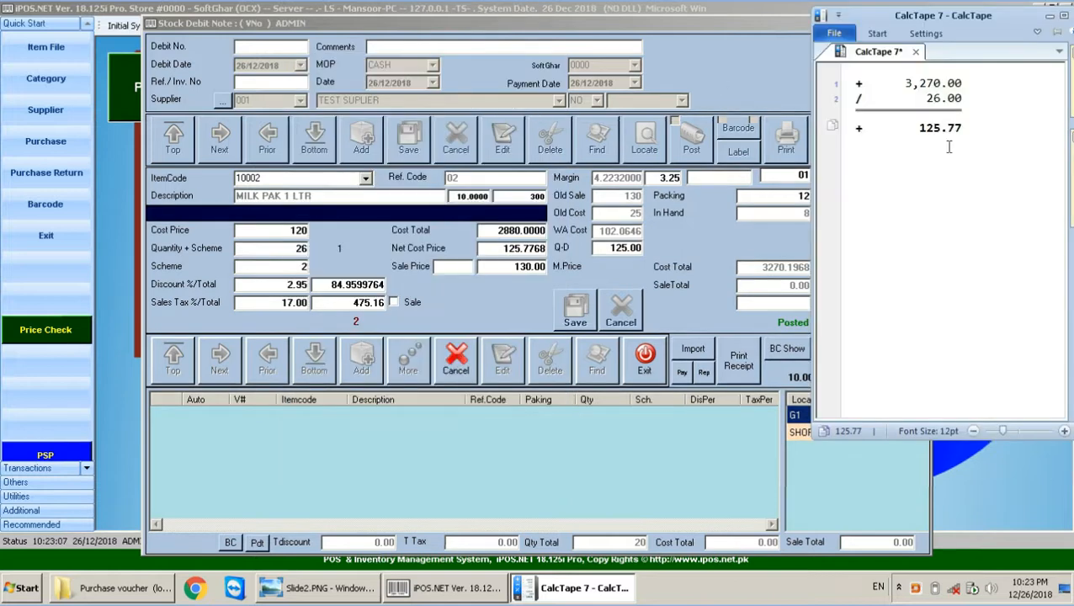
left_click_drag(498, 249, 557, 248)
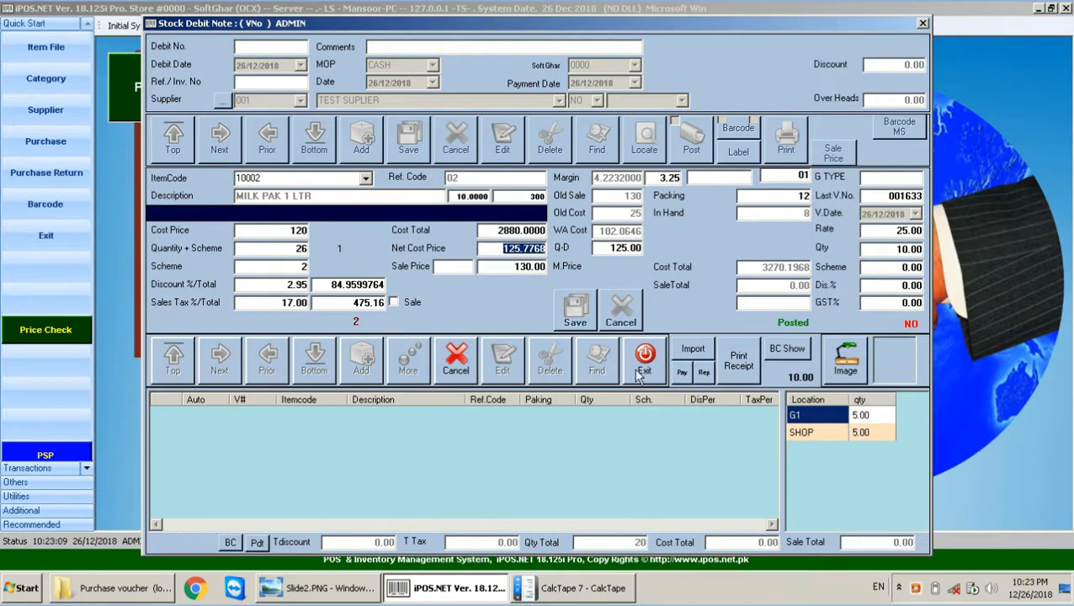
key("alt+Tab")
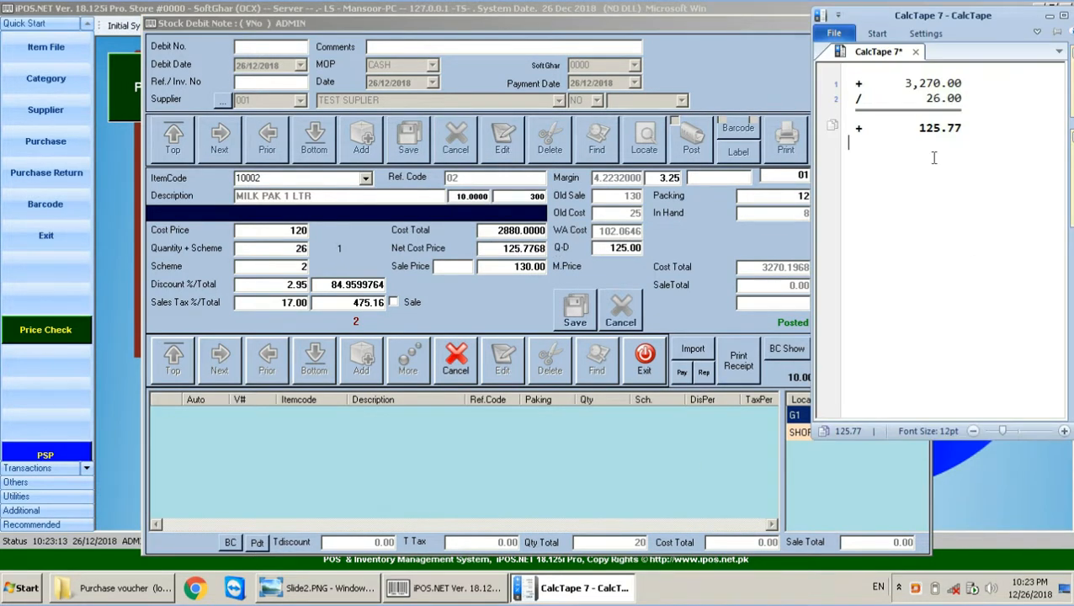
left_click_drag(943, 15, 338, 279)
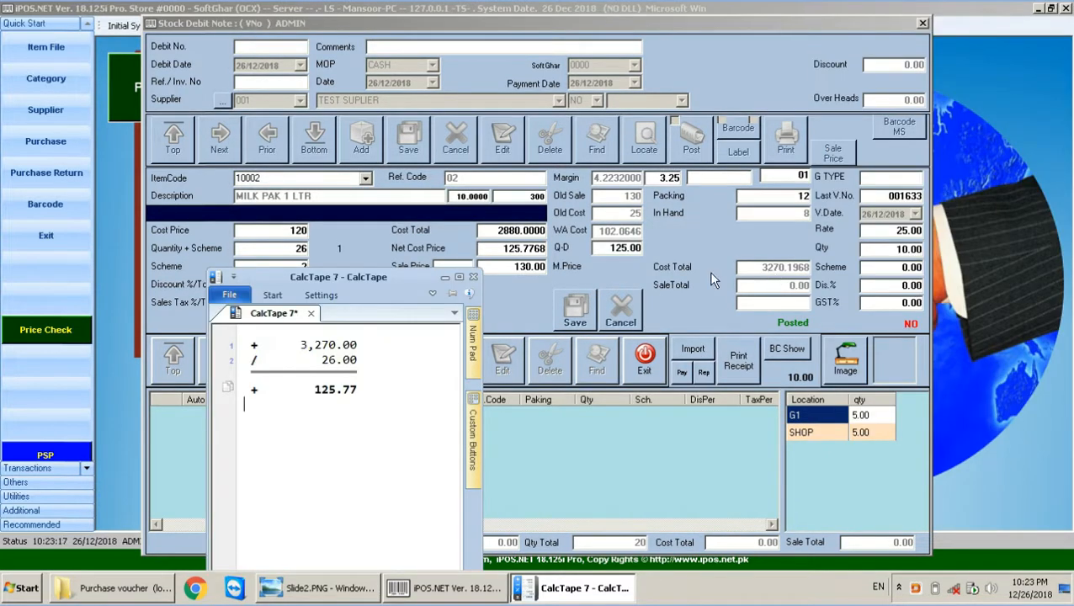
left_click(261, 232)
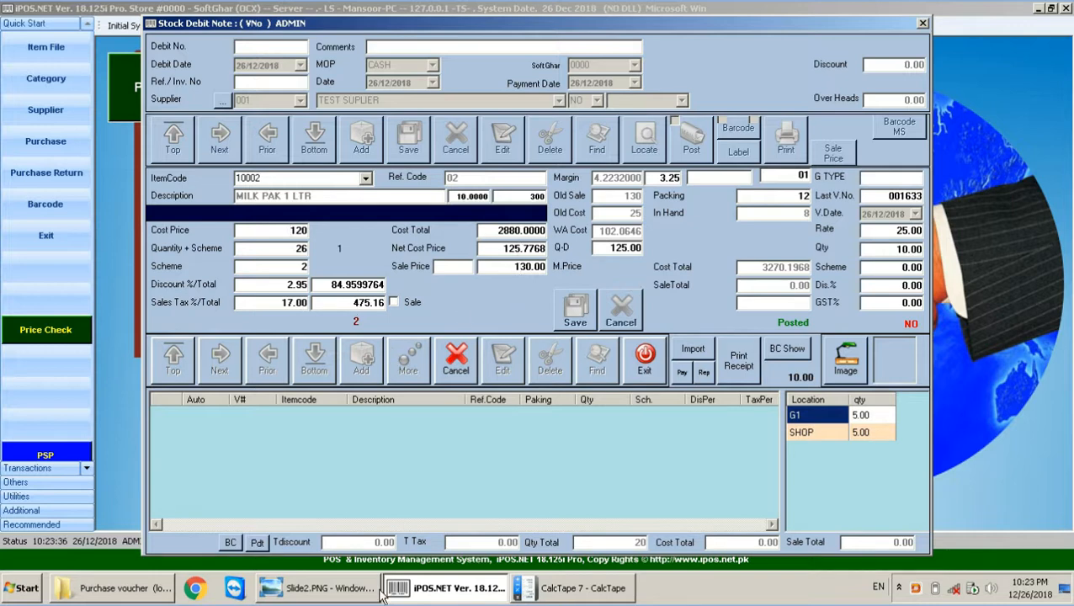
left_click(329, 589)
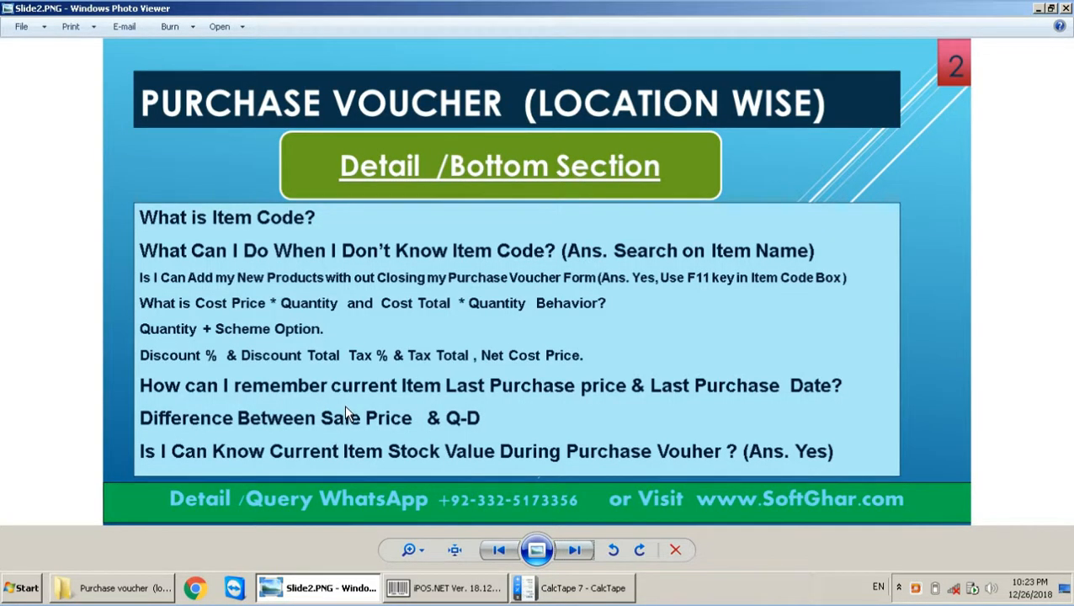
left_click(455, 598)
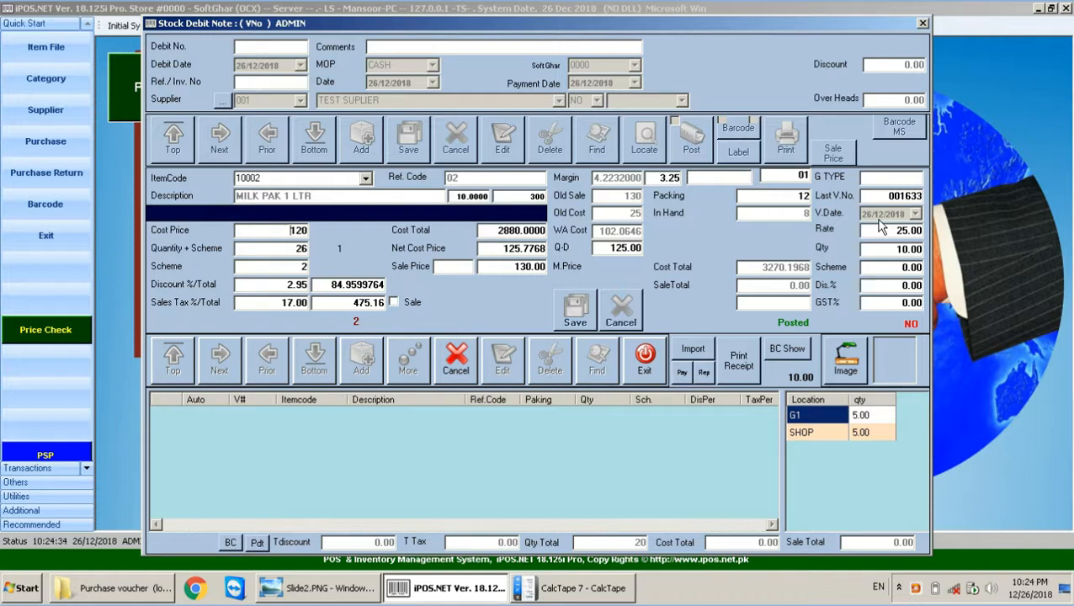
left_click(267, 586)
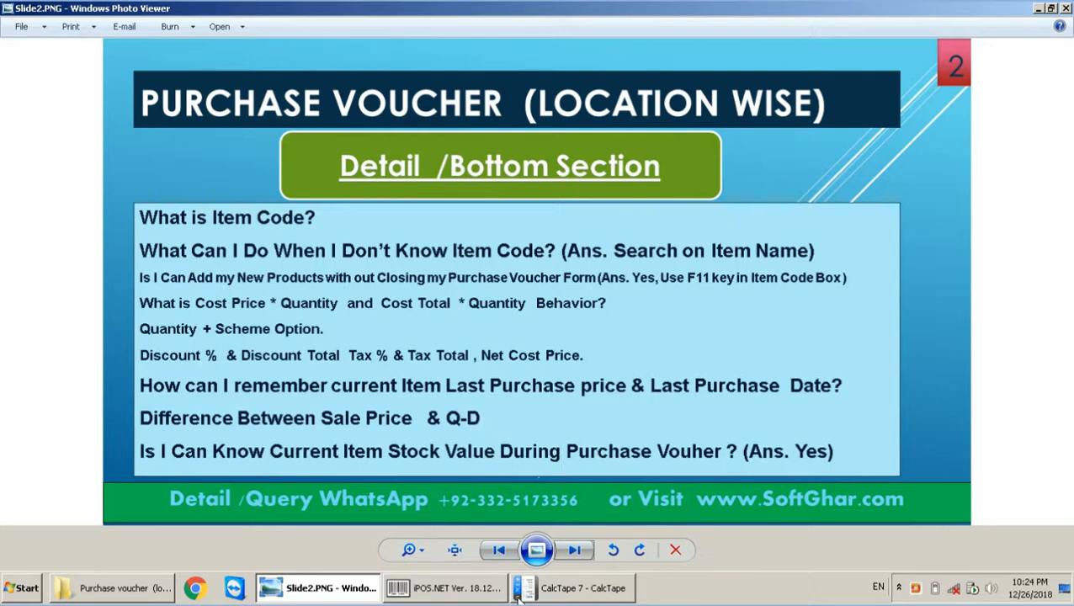
left_click(459, 589)
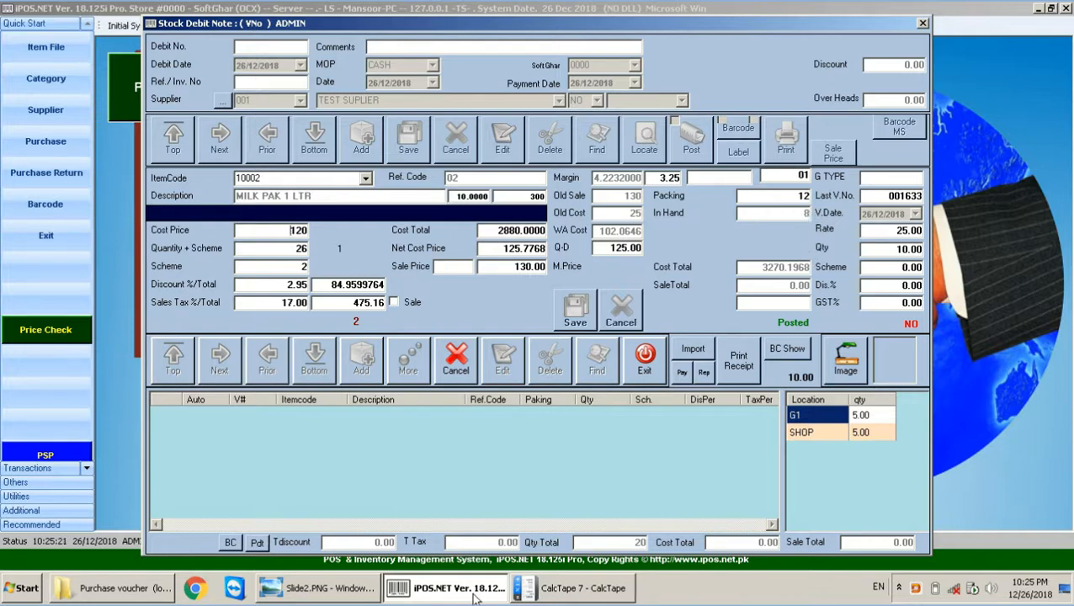
left_click(286, 596)
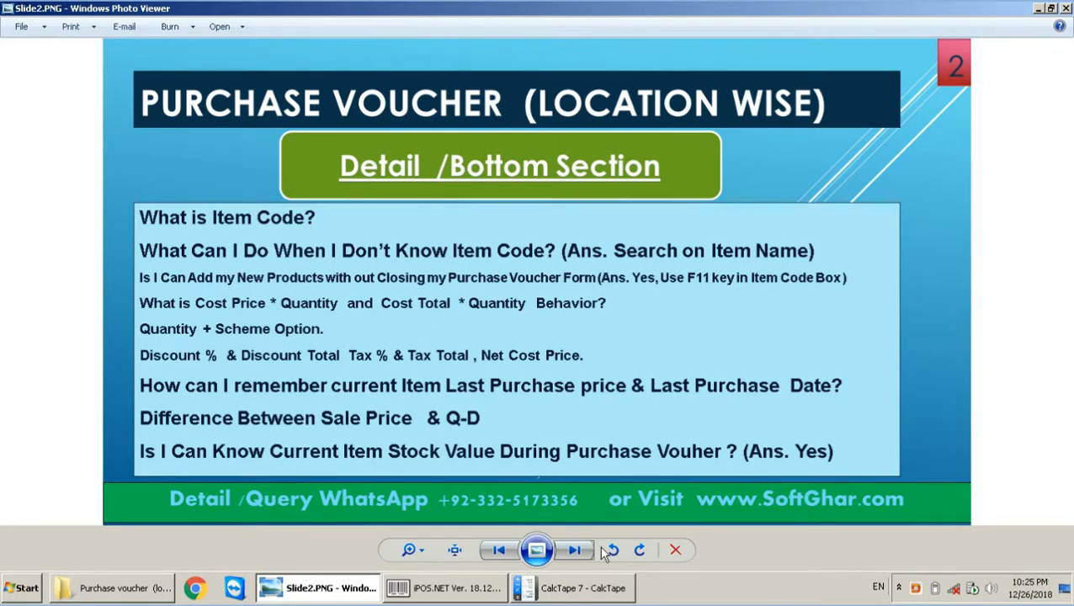
Advance Photo Viewer to slide 3, on locations, then switch back to the Stock Debit Note form
left_click(576, 552)
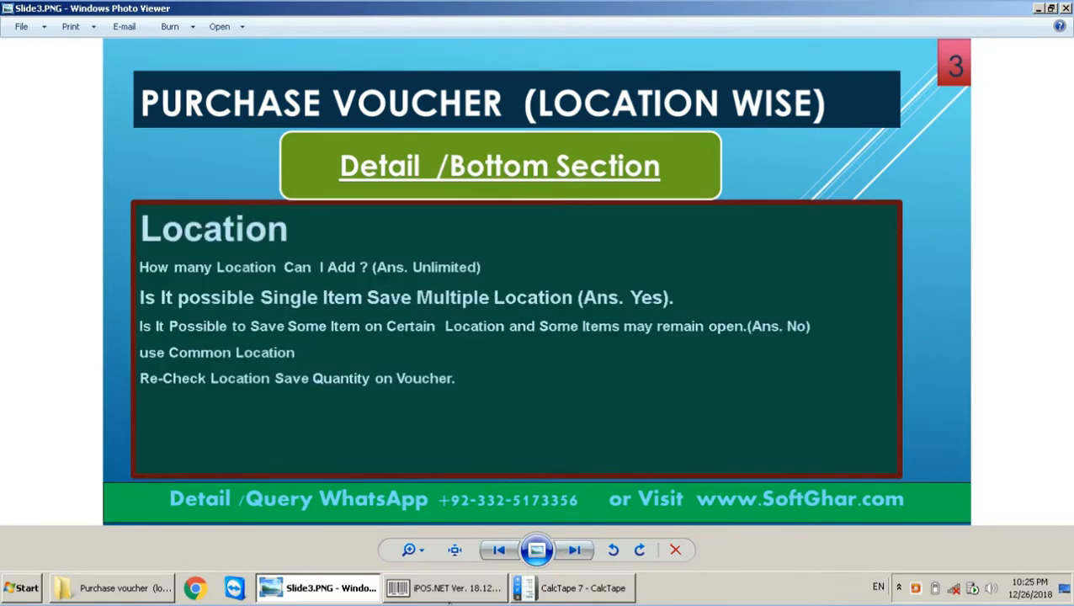
left_click(450, 596)
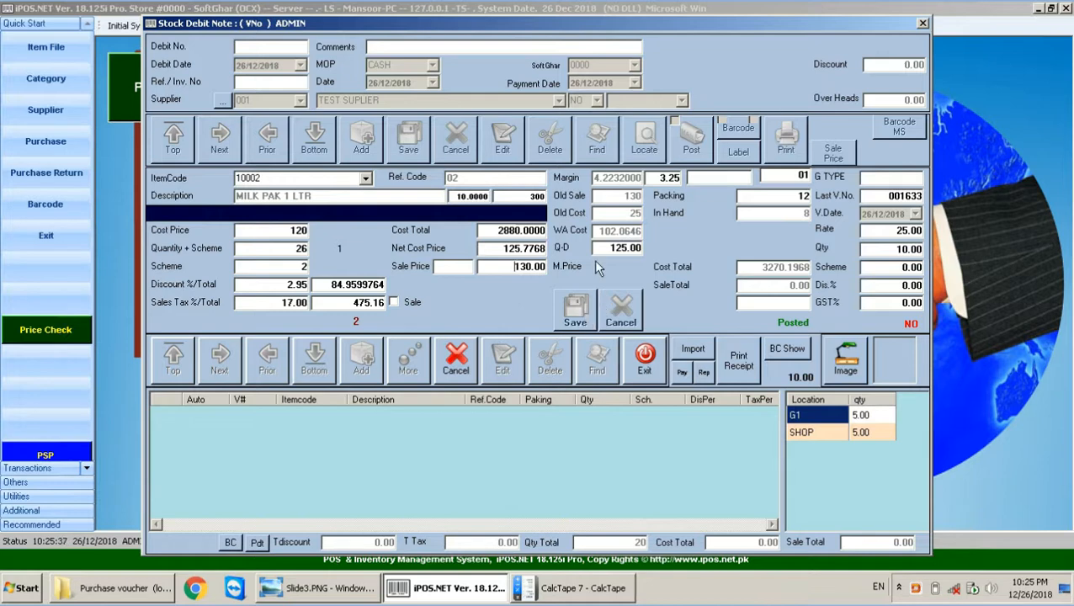
Move past Q-D to Qty 10.00, select G1's quantity, and save the MILK PAK 1 LTR line
key("Return")
key("Return")
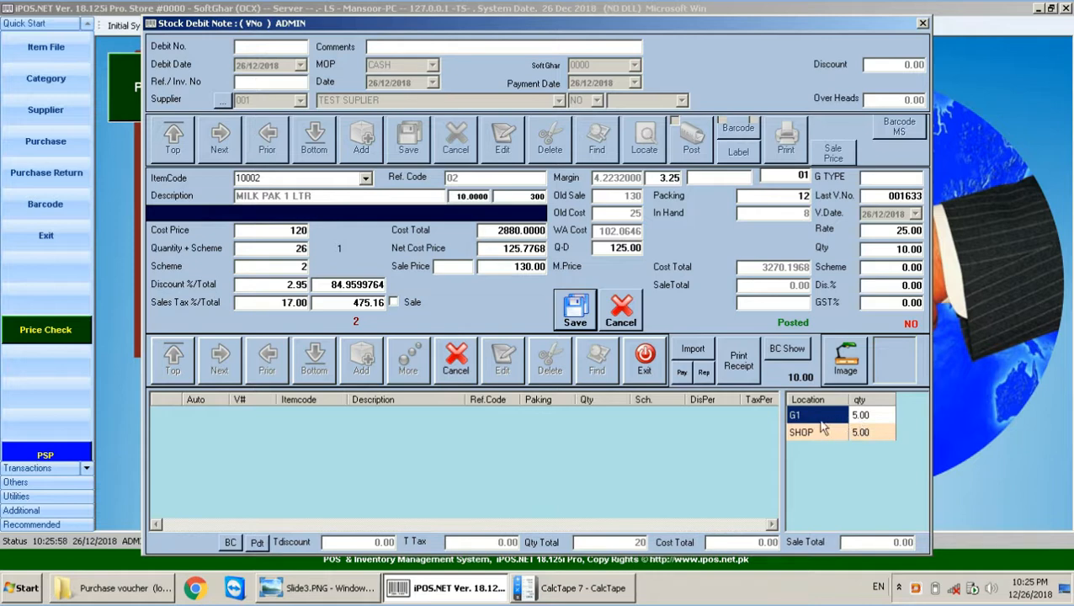
left_click(895, 250)
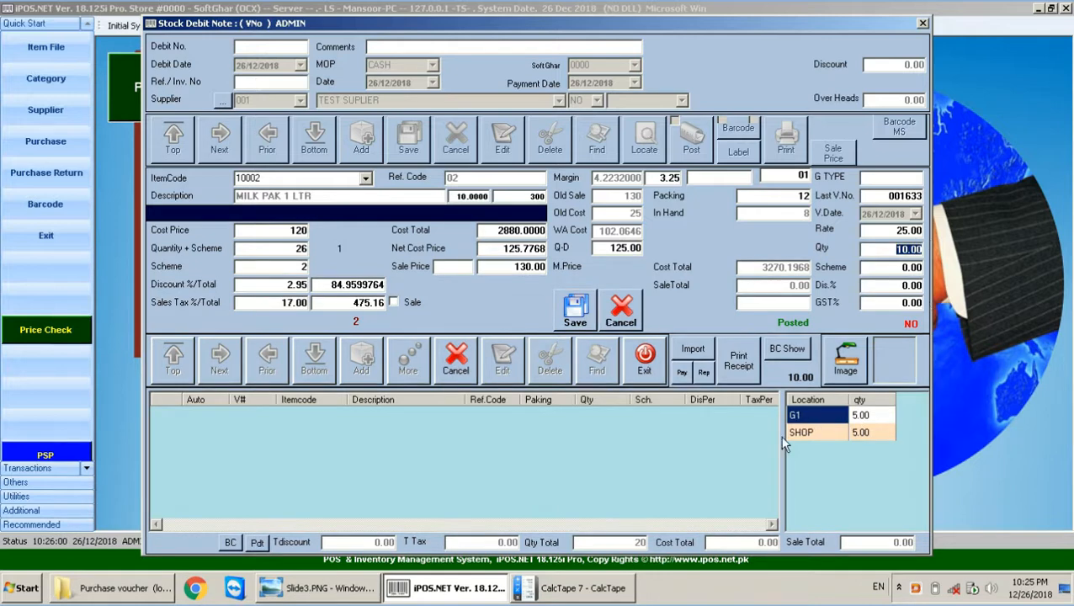
left_click(876, 418)
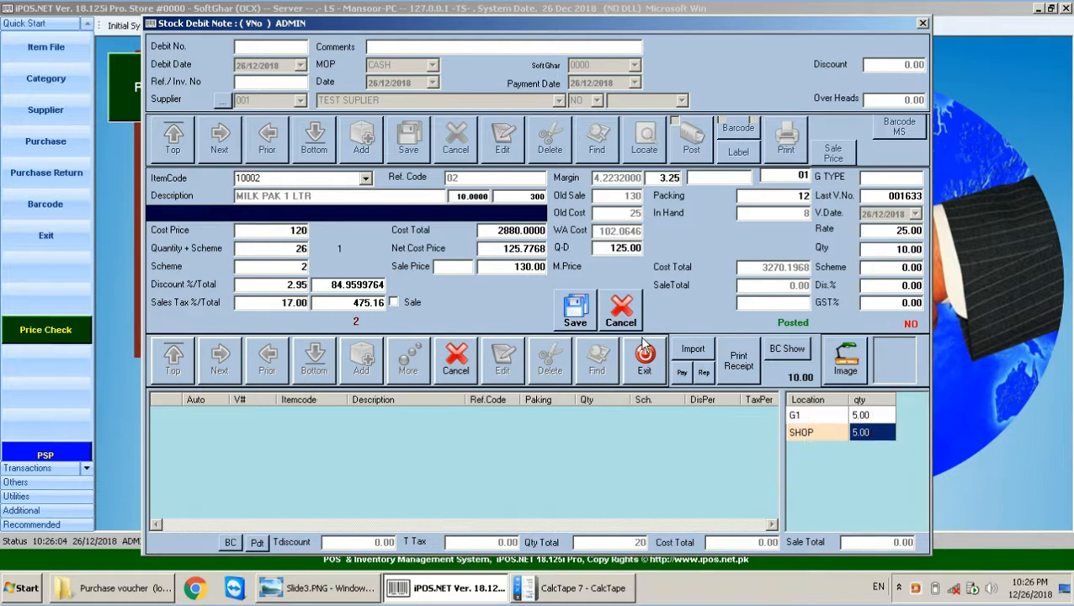
left_click(564, 314)
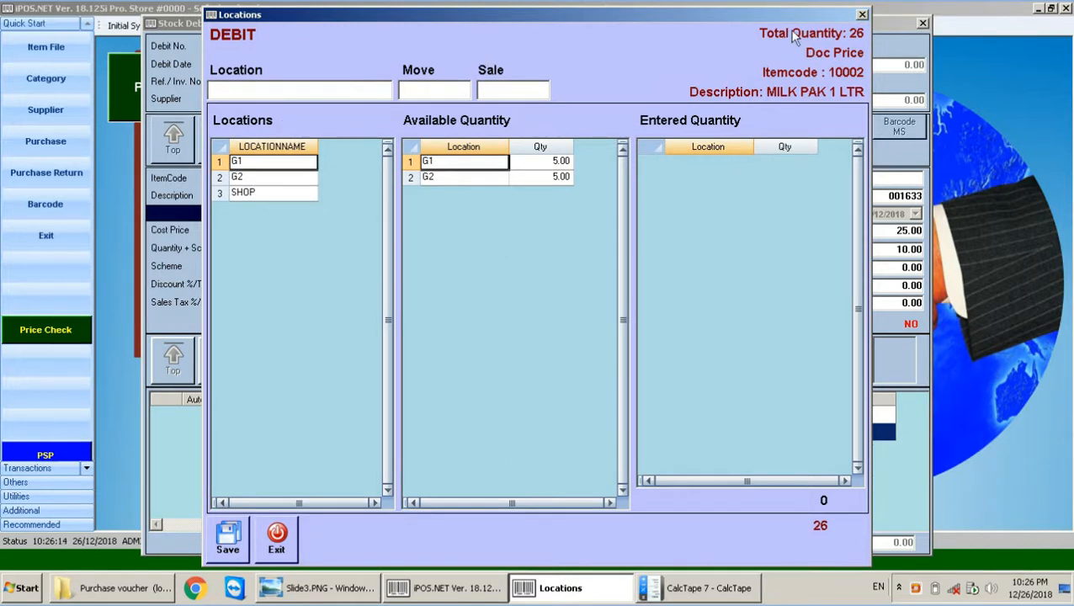
Assign 10 units to location G1 and 10 units to location G2
left_click_drag(749, 18, 845, 30)
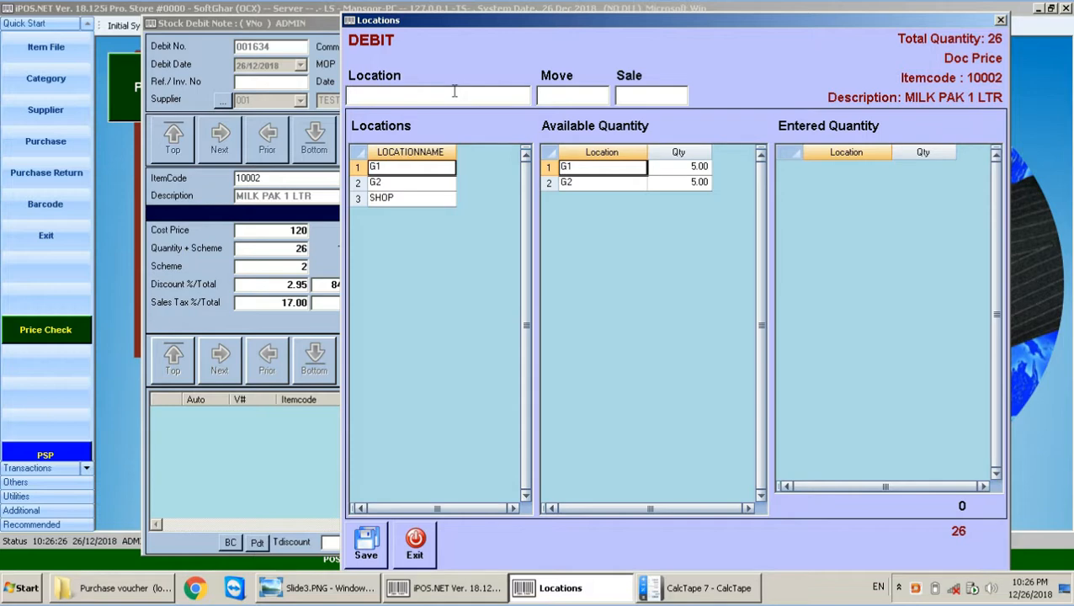
type("G1")
key("Return")
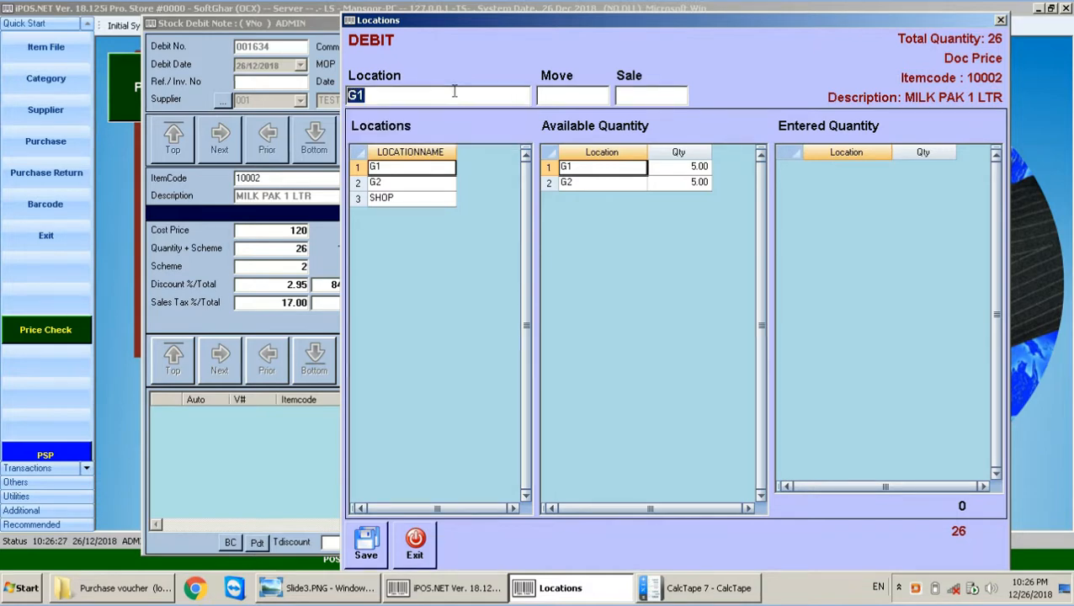
key("Return")
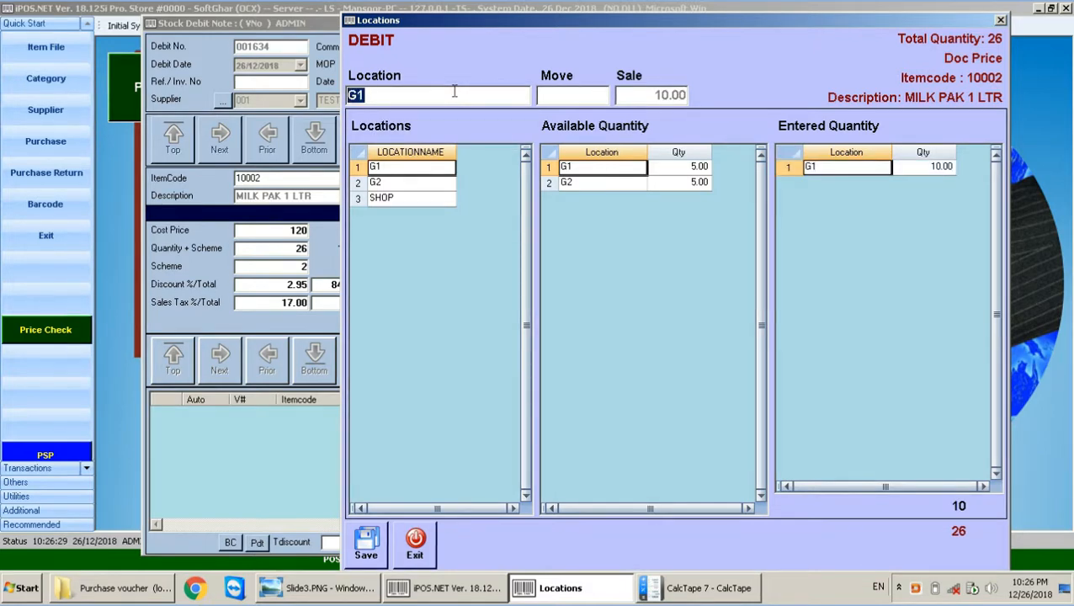
type("G2")
key("Return")
type("1")
key("Return")
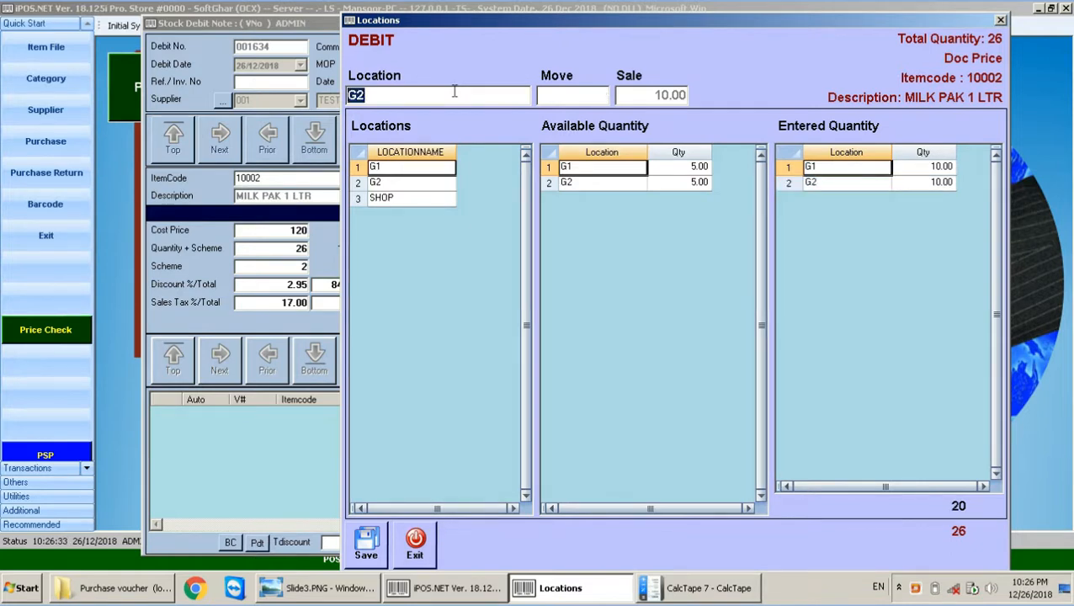
Assign the remaining 6 units to SHOP, save the split, and agree to add more items
type("SHOP")
key("Return")
type("6")
key("Return")
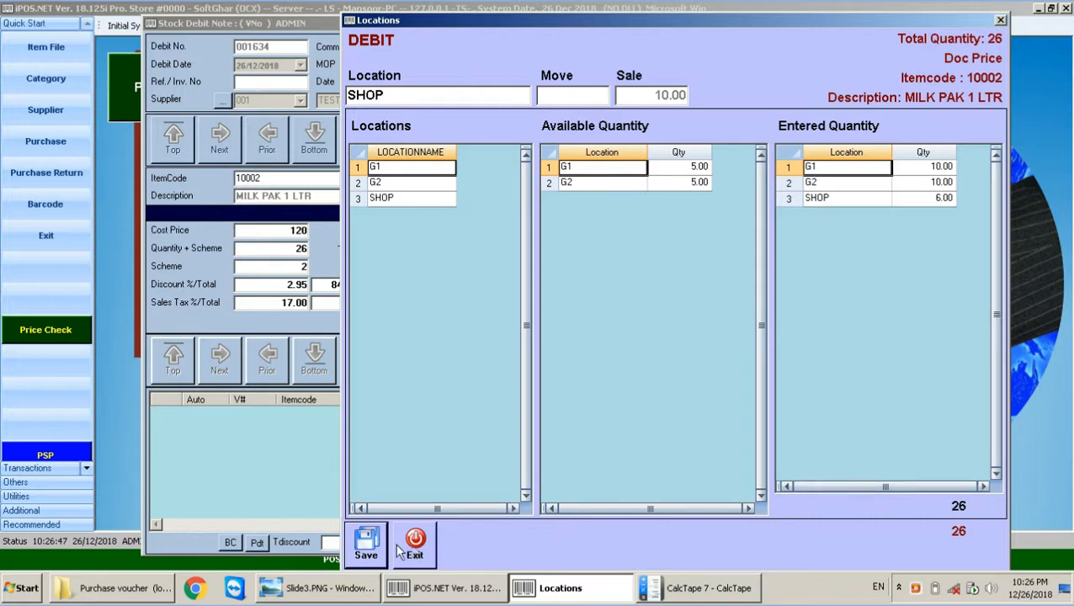
left_click(369, 549)
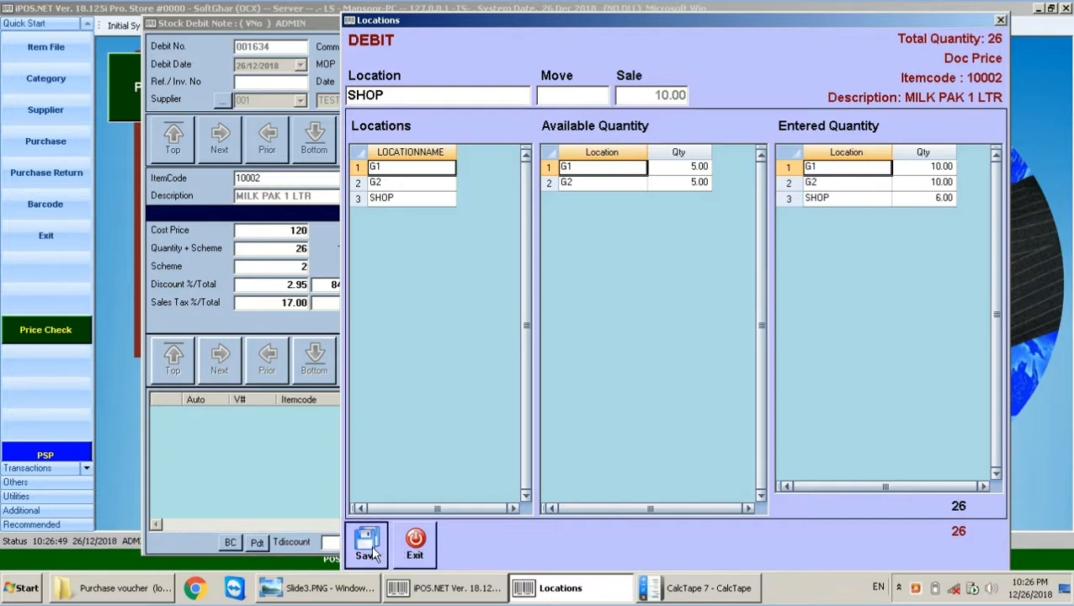
left_click(544, 340)
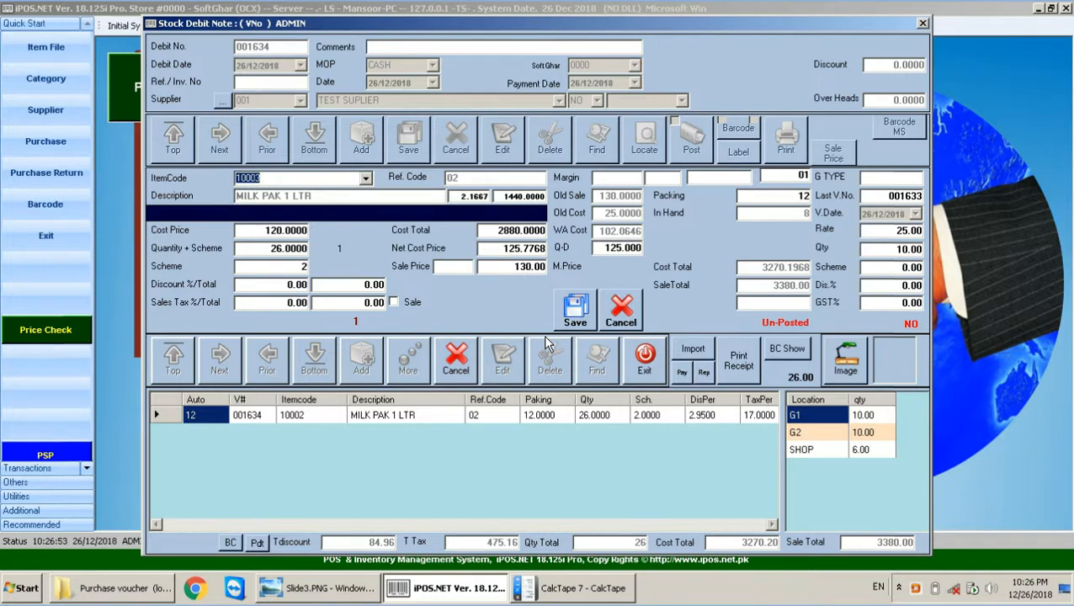
Look up item code 10003, then choose DALDA GHEE 5 KG (10004) from the item list
key("Return")
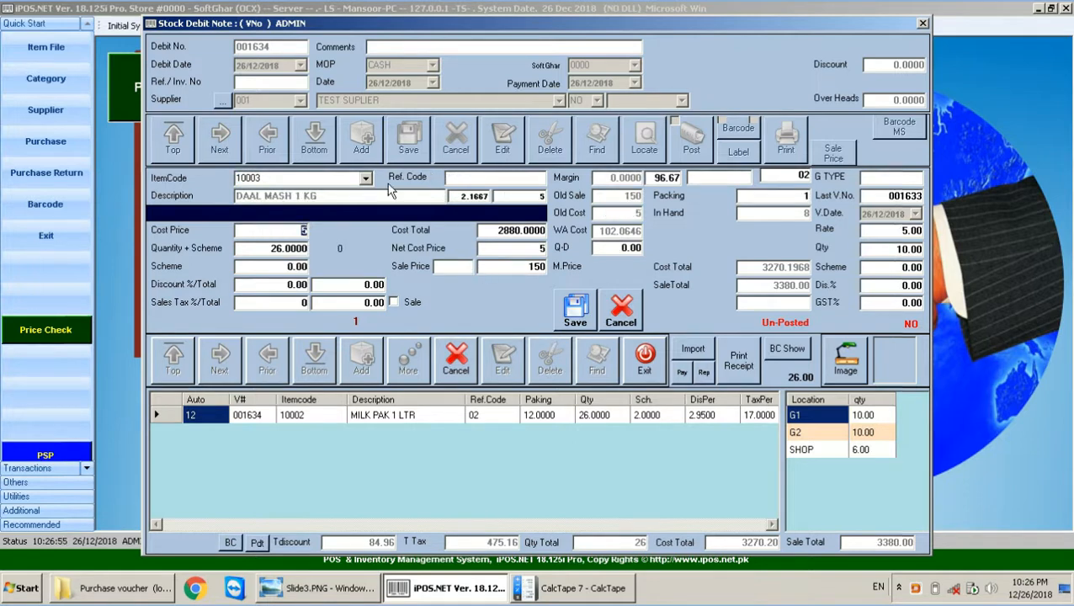
left_click(364, 179)
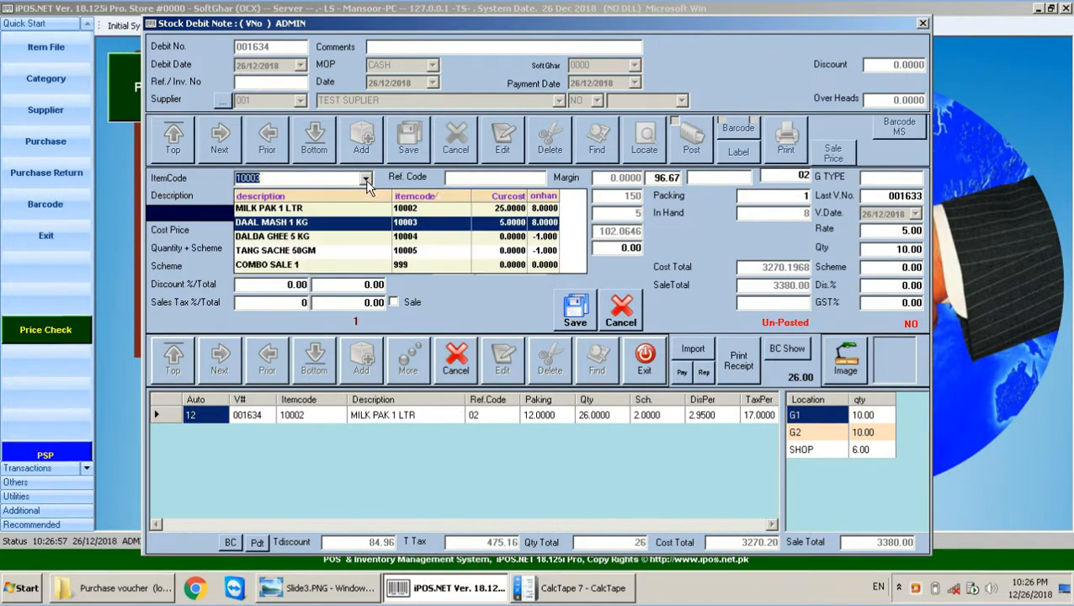
left_click(309, 238)
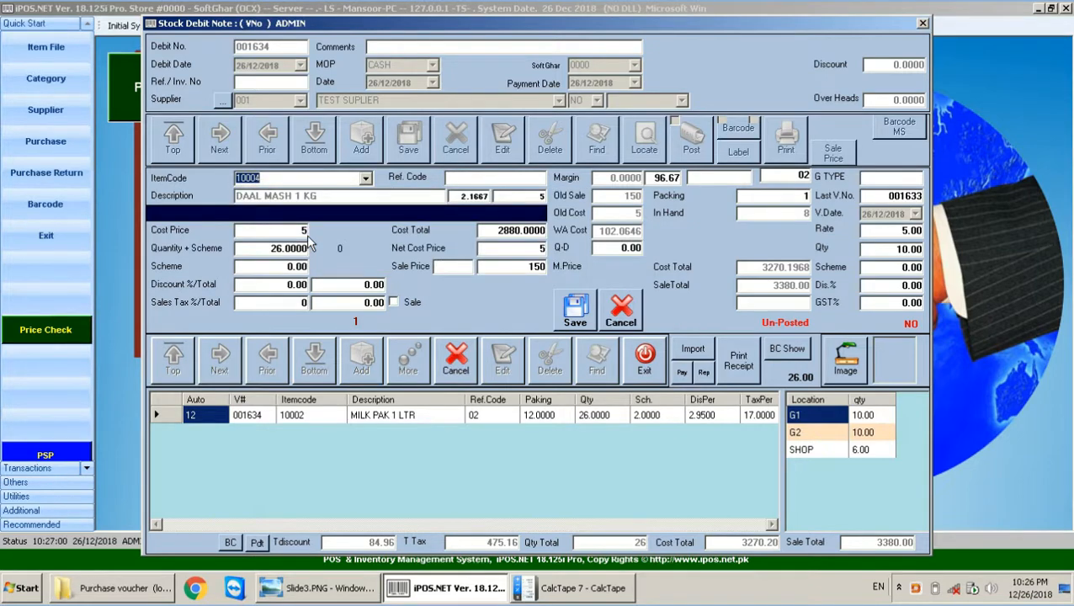